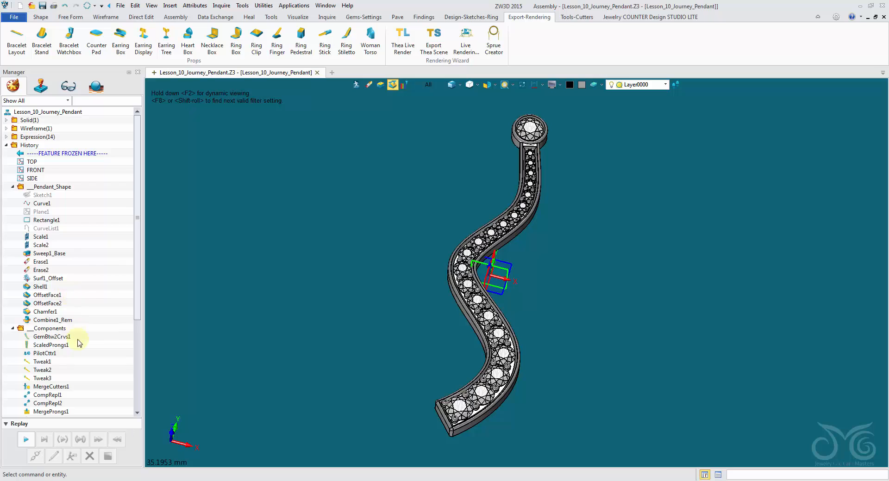
- Roll the feature history back so the model stops directly after Sweep1_Base
{"action": "scroll", "coordinate": [79, 343], "scroll_direction": "down", "scroll_amount": 5}
{"action": "left_click_drag", "start_coordinate": [75, 413], "coordinate": [74, 333]}
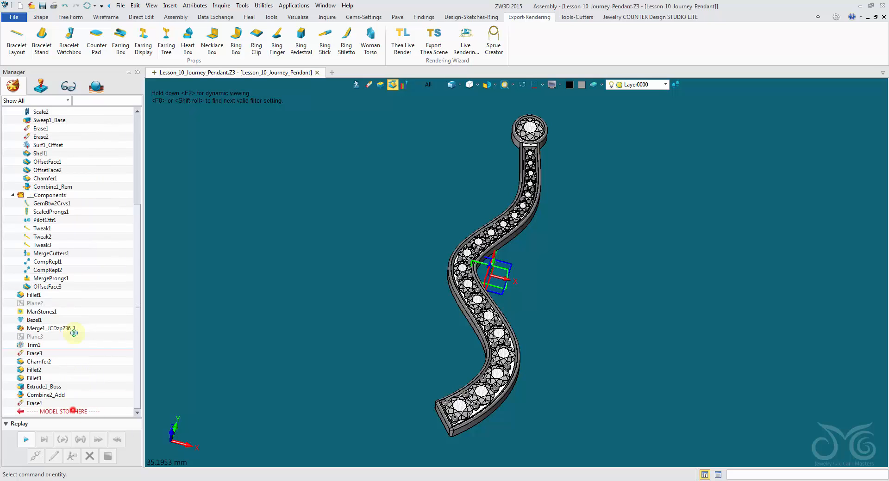
{"action": "mouse_move", "coordinate": [53, 128]}
{"action": "left_mouse_down"}
{"action": "mouse_move", "coordinate": [65, 104]}
{"action": "mouse_move", "coordinate": [84, 174]}
{"action": "left_mouse_up"}
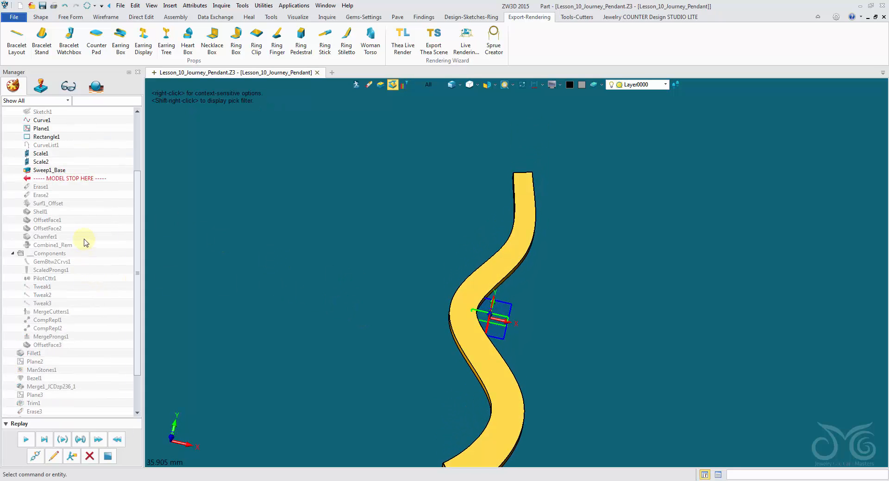
{"action": "left_click_drag", "start_coordinate": [141, 229], "coordinate": [143, 171]}
{"action": "right_click_drag", "start_coordinate": [387, 220], "coordinate": [243, 1]}
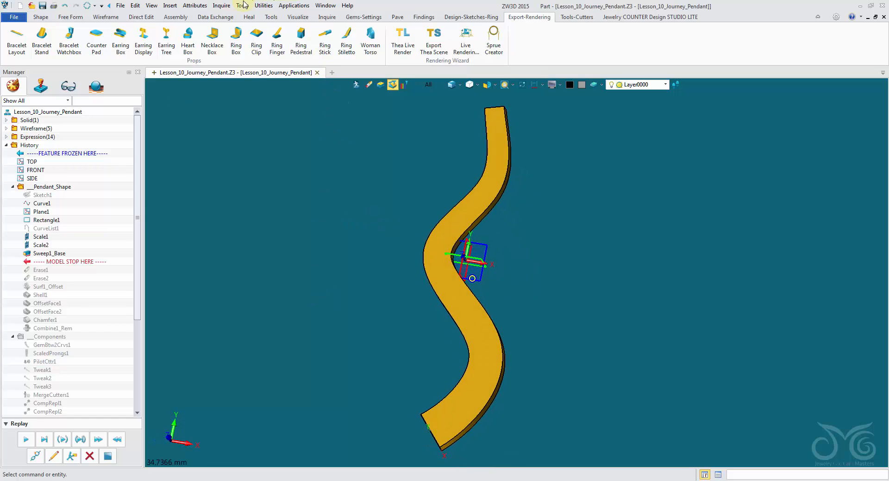
- Open the part attributes' driving parameters and apply a BottomLength of 12
{"action": "left_click", "coordinate": [195, 5]}
{"action": "left_click", "coordinate": [199, 16]}
{"action": "left_click", "coordinate": [284, 102]}
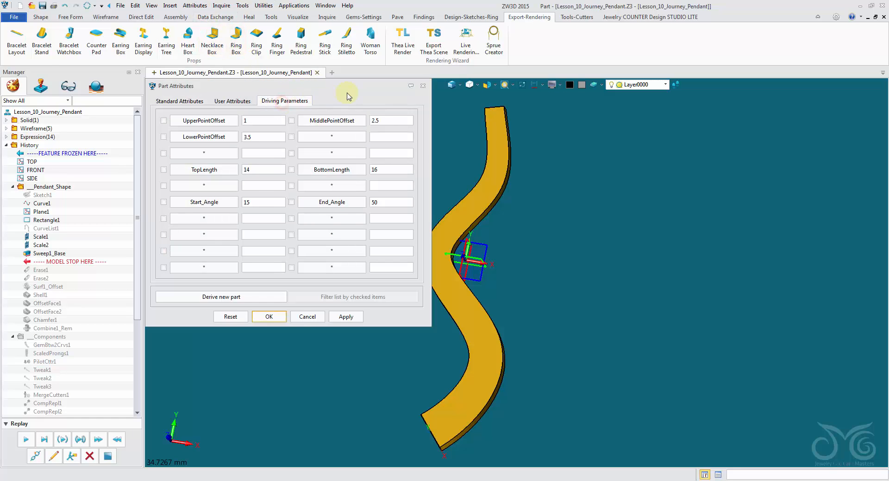
{"action": "left_click_drag", "start_coordinate": [284, 86], "coordinate": [192, 59]}
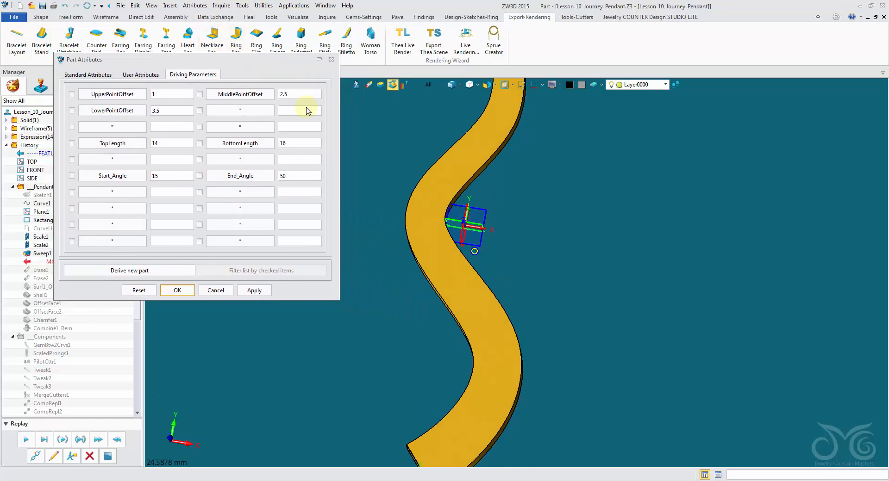
{"action": "scroll", "coordinate": [308, 112], "scroll_direction": "down", "scroll_amount": 2}
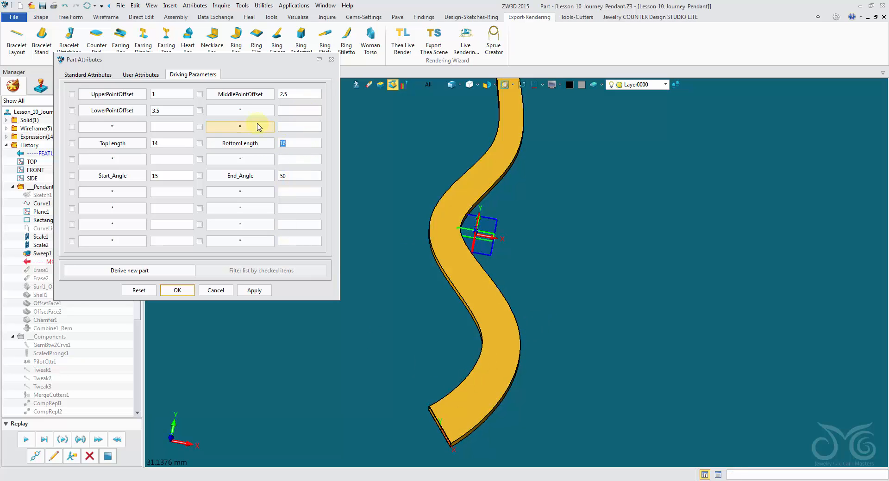
{"action": "left_click", "coordinate": [270, 293]}
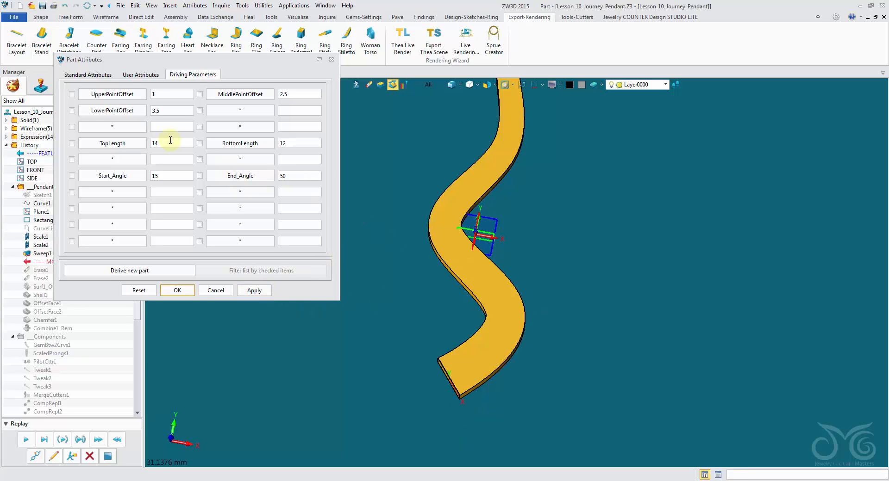
- Apply a LowerPointOffset of 5 and inspect the inside of the pendant's lower bend
{"action": "double_click", "coordinate": [173, 112]}
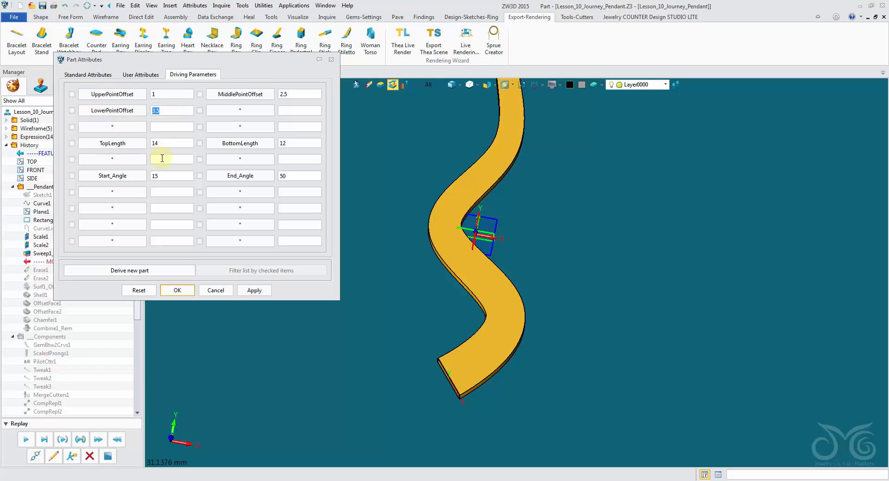
{"action": "left_click", "coordinate": [257, 293]}
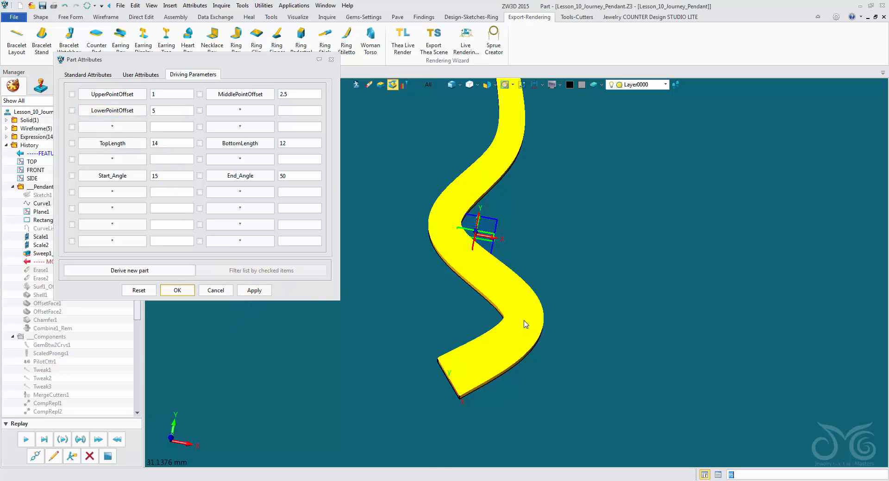
{"action": "scroll", "coordinate": [526, 323], "scroll_direction": "up", "scroll_amount": 5}
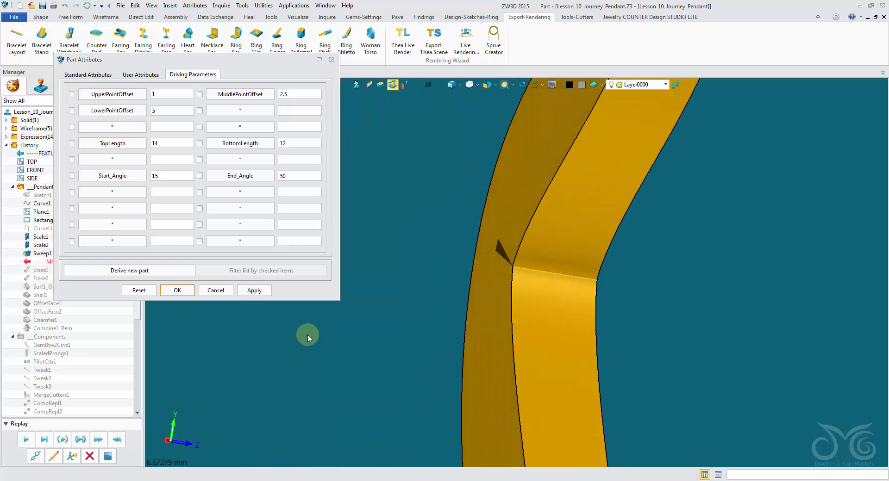
{"action": "right_click_drag", "start_coordinate": [307, 334], "coordinate": [409, 263]}
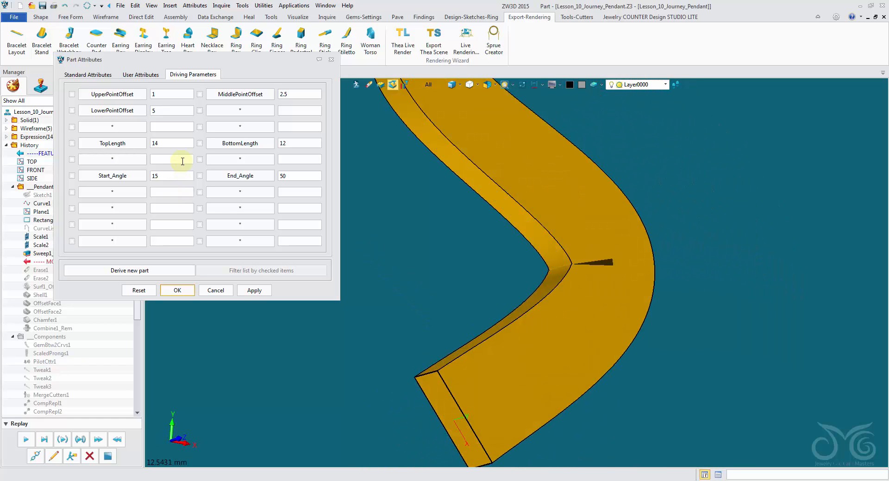
- Set LowerPointOffset to 3 and apply it to the swept pendant body
{"action": "double_click", "coordinate": [183, 110]}
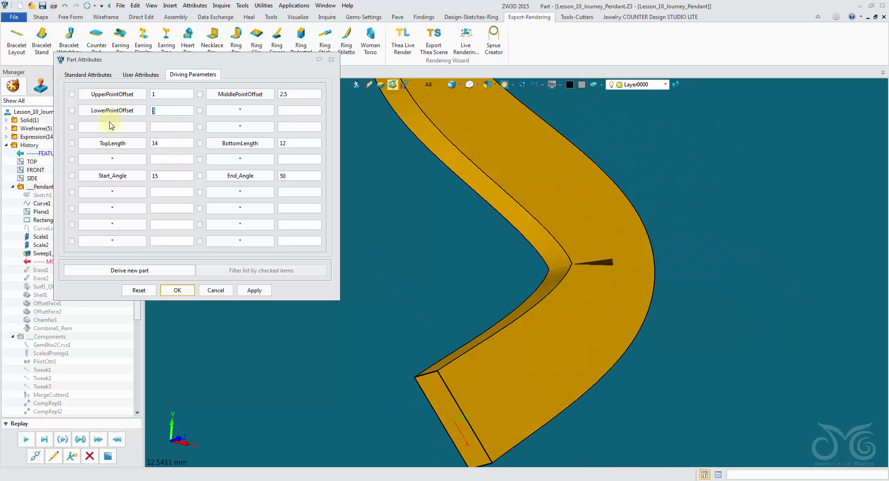
{"action": "left_click", "coordinate": [268, 290]}
{"action": "mouse_move", "coordinate": [763, 226]}
{"action": "right_mouse_down"}
{"action": "mouse_move", "coordinate": [716, 231]}
{"action": "mouse_move", "coordinate": [758, 232]}
{"action": "right_mouse_up"}
{"action": "scroll", "coordinate": [720, 255], "scroll_direction": "down", "scroll_amount": 3}
{"action": "middle_click_drag", "start_coordinate": [719, 254], "coordinate": [598, 250]}
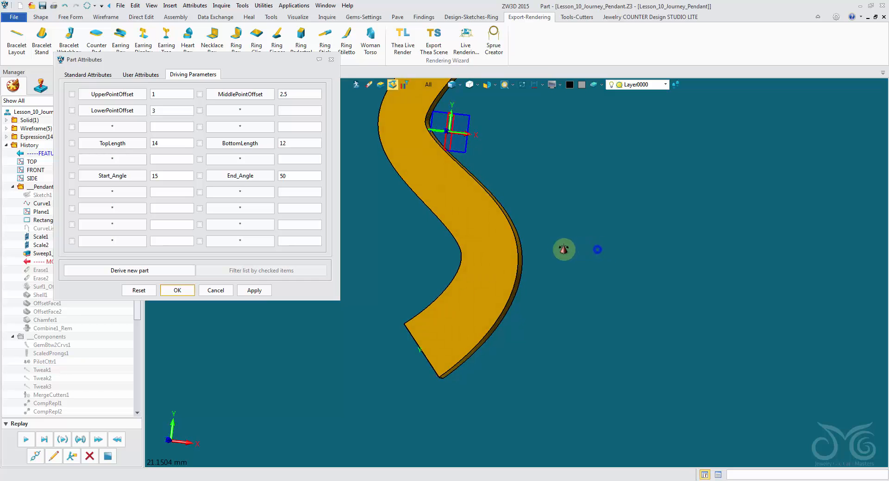
- Apply a LowerPointOffset of 6, inspect the sharp inner corner of the lower bend, and close the part attributes
{"action": "double_click", "coordinate": [162, 111]}
{"action": "type", "text": "6"}
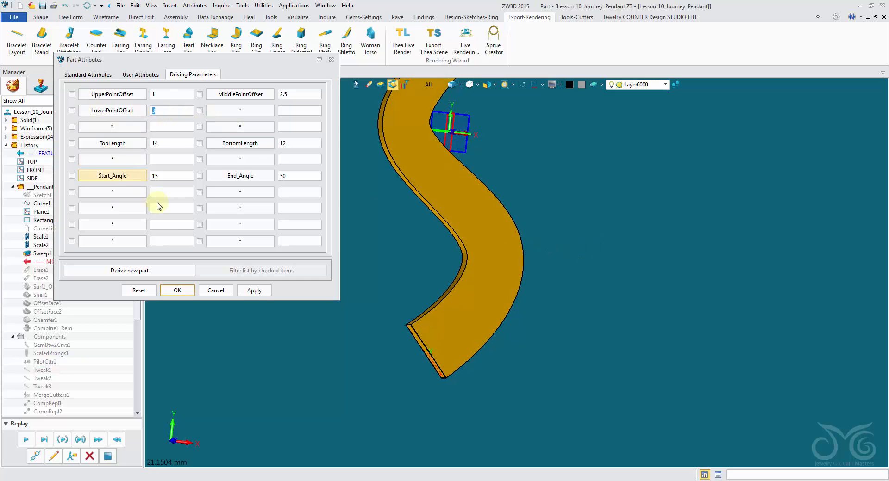
{"action": "left_click", "coordinate": [257, 289]}
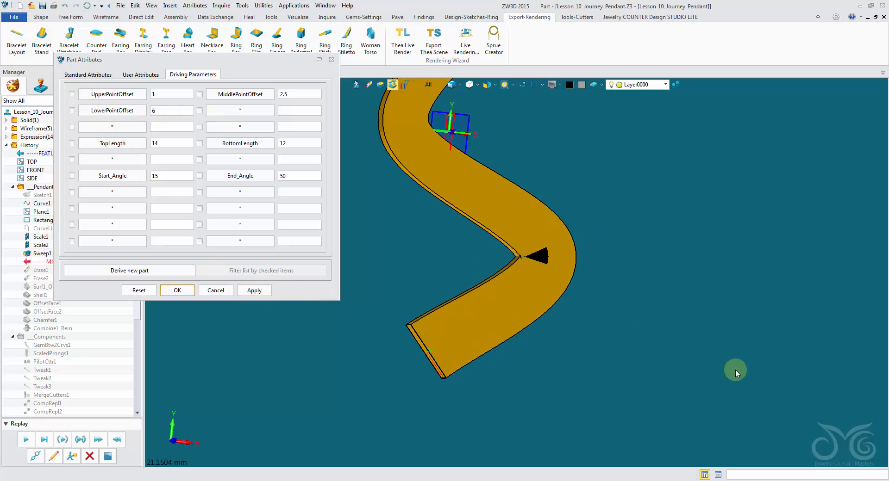
{"action": "scroll", "coordinate": [665, 339], "scroll_direction": "down", "scroll_amount": 3}
{"action": "scroll", "coordinate": [657, 246], "scroll_direction": "down", "scroll_amount": 2}
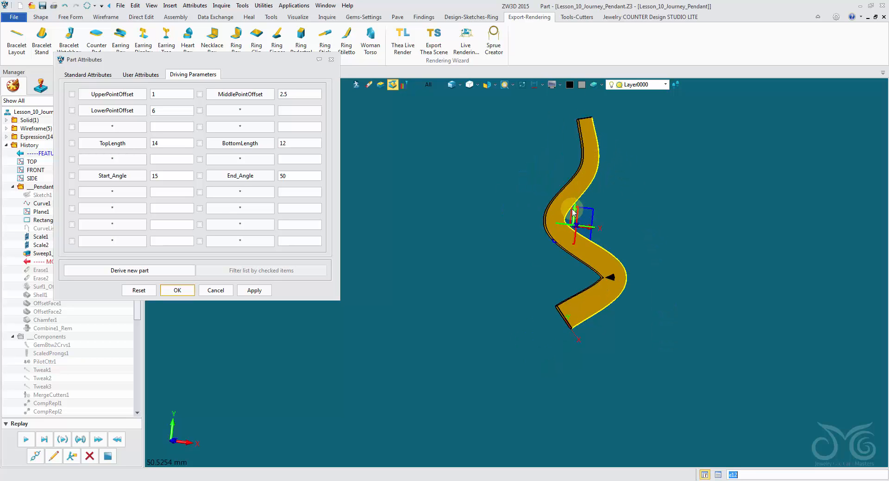
{"action": "scroll", "coordinate": [618, 282], "scroll_direction": "up", "scroll_amount": 9}
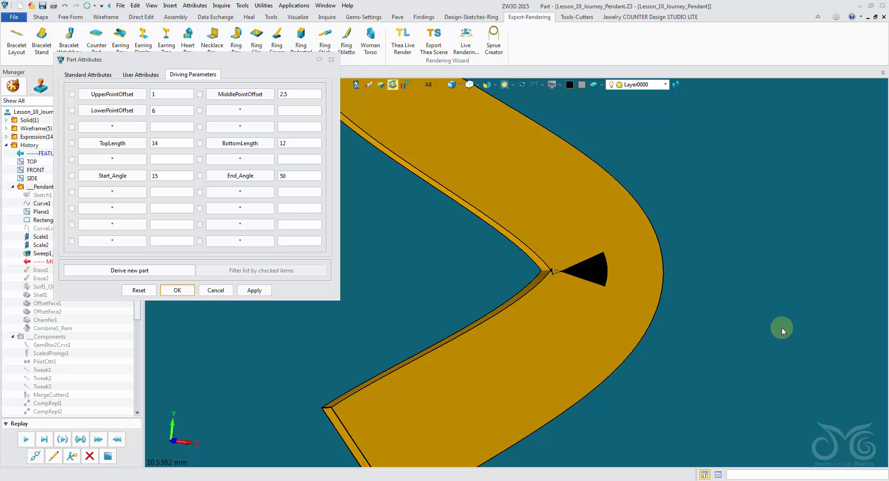
{"action": "middle_click_drag", "start_coordinate": [796, 316], "coordinate": [811, 265]}
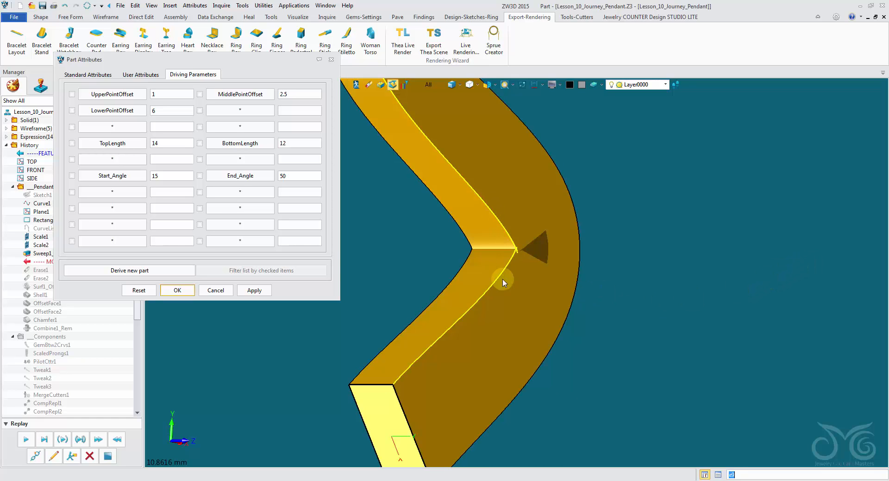
{"action": "mouse_move", "coordinate": [365, 291]}
{"action": "right_mouse_down"}
{"action": "mouse_move", "coordinate": [376, 291]}
{"action": "mouse_move", "coordinate": [358, 293]}
{"action": "right_mouse_up"}
{"action": "left_click", "coordinate": [216, 290]}
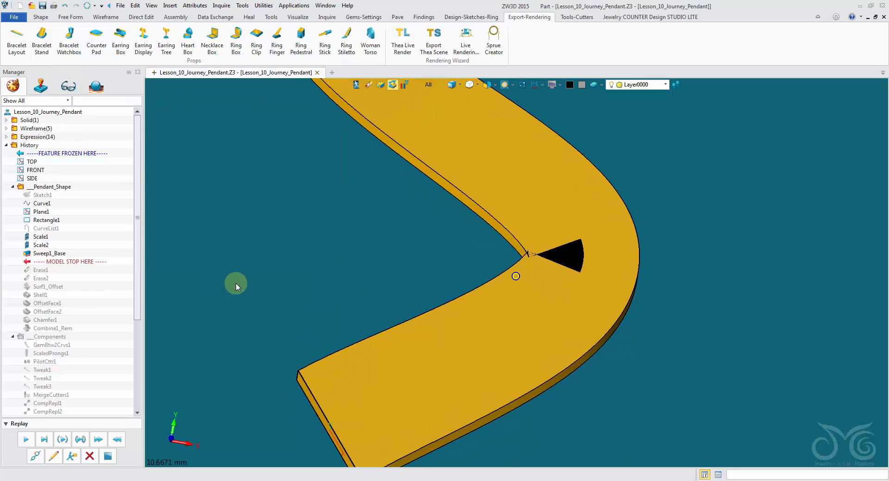
- Restrict picking to faces and erase the front face of the swept pendant body
{"action": "left_click", "coordinate": [426, 84]}
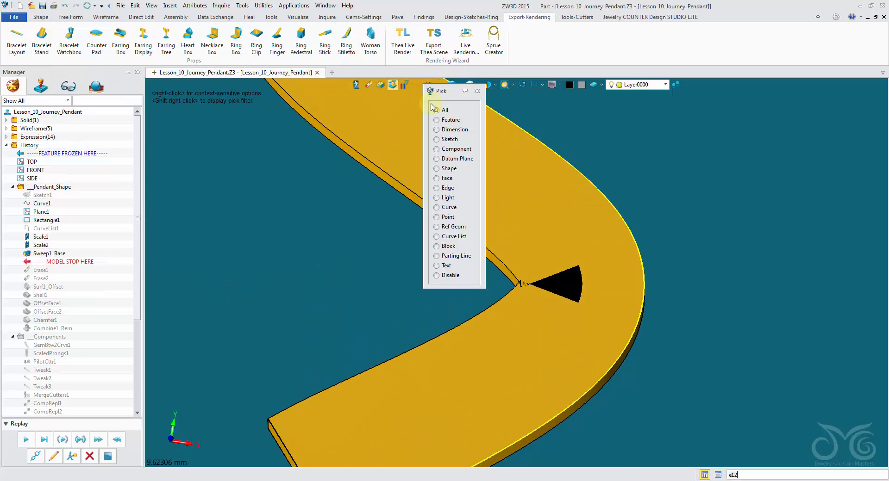
{"action": "left_click", "coordinate": [436, 179]}
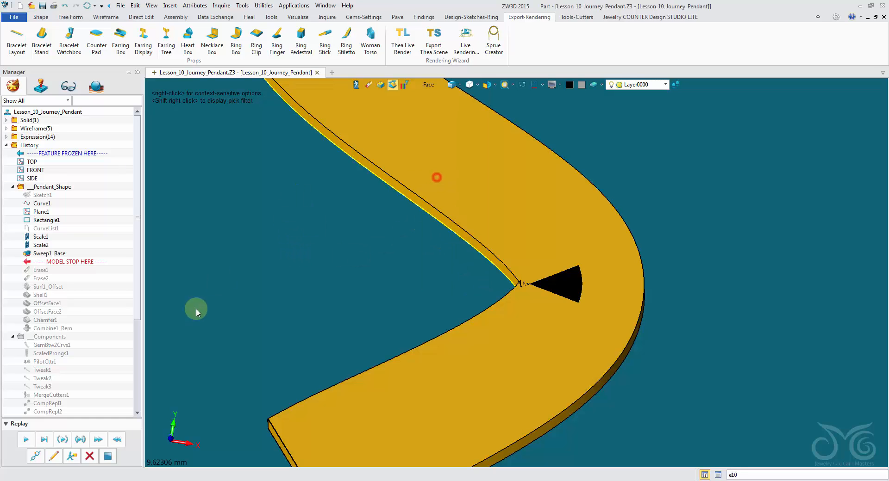
{"action": "right_click_drag", "start_coordinate": [490, 207], "coordinate": [414, 117]}
{"action": "scroll", "coordinate": [477, 253], "scroll_direction": "down", "scroll_amount": 2}
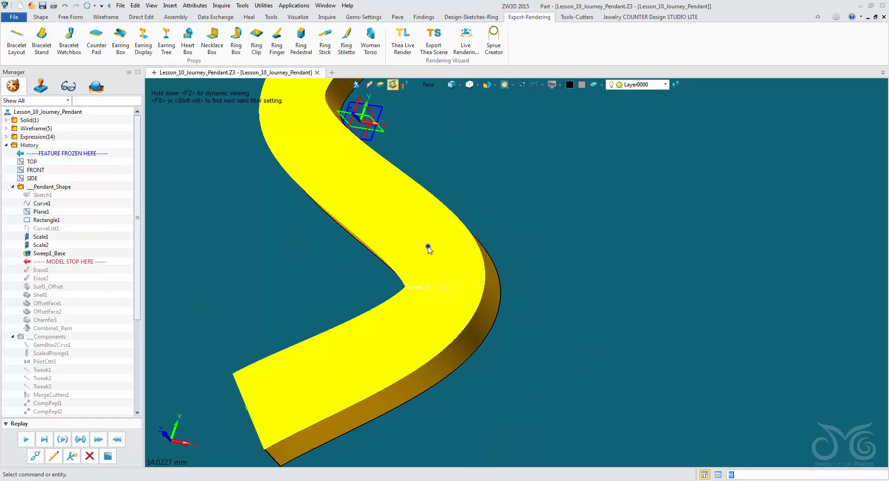
{"action": "right_click", "coordinate": [429, 249]}
{"action": "left_click", "coordinate": [460, 308]}
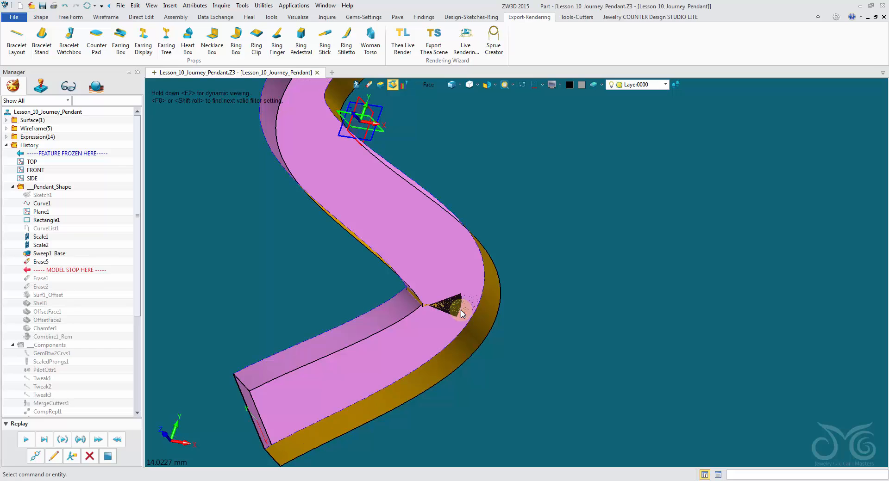
- Erase the back face of the swept body, opposite the open front
{"action": "mouse_move", "coordinate": [602, 340]}
{"action": "right_mouse_down"}
{"action": "mouse_move", "coordinate": [673, 354]}
{"action": "mouse_move", "coordinate": [601, 356]}
{"action": "right_mouse_up"}
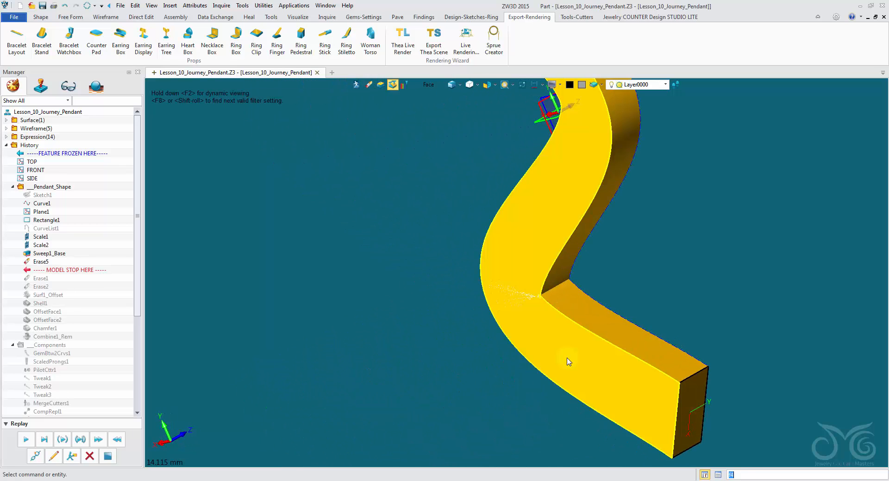
{"action": "right_click", "coordinate": [569, 362]}
{"action": "left_click", "coordinate": [595, 273]}
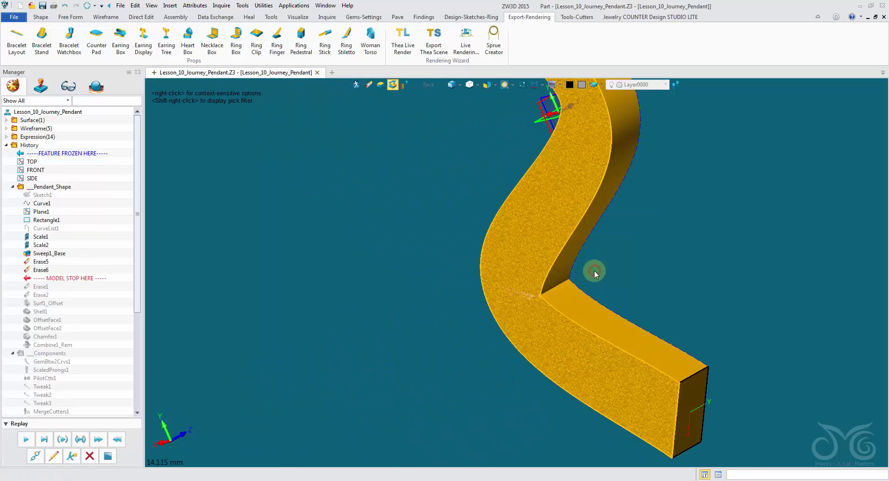
- Examine from several angles how the inner side wall crosses itself at the lower bend
{"action": "right_click_drag", "start_coordinate": [594, 272], "coordinate": [582, 277]}
{"action": "scroll", "coordinate": [531, 298], "scroll_direction": "up", "scroll_amount": 5}
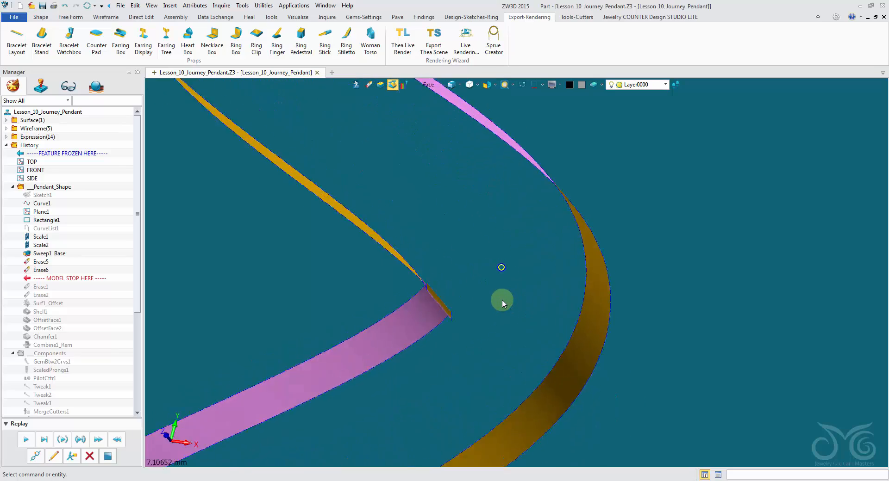
{"action": "right_click_drag", "start_coordinate": [502, 301], "coordinate": [555, 296]}
{"action": "scroll", "coordinate": [502, 291], "scroll_direction": "up", "scroll_amount": 4}
{"action": "scroll", "coordinate": [595, 333], "scroll_direction": "up", "scroll_amount": 4}
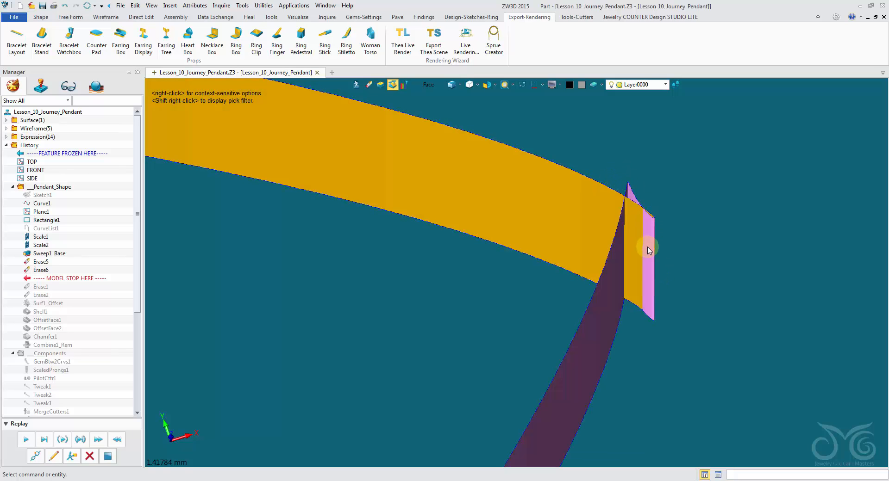
{"action": "right_click_drag", "start_coordinate": [648, 248], "coordinate": [632, 436]}
{"action": "scroll", "coordinate": [706, 398], "scroll_direction": "down", "scroll_amount": 8}
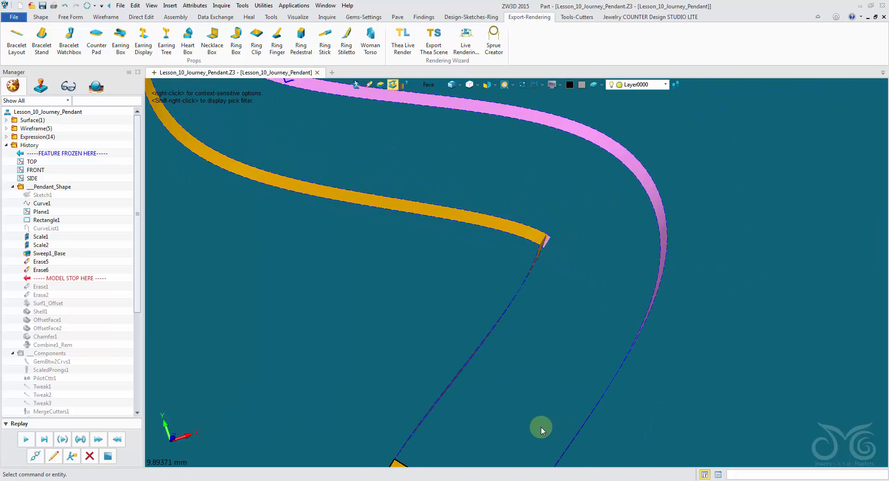
{"action": "right_click_drag", "start_coordinate": [541, 426], "coordinate": [534, 421]}
{"action": "scroll", "coordinate": [534, 420], "scroll_direction": "down", "scroll_amount": 3}
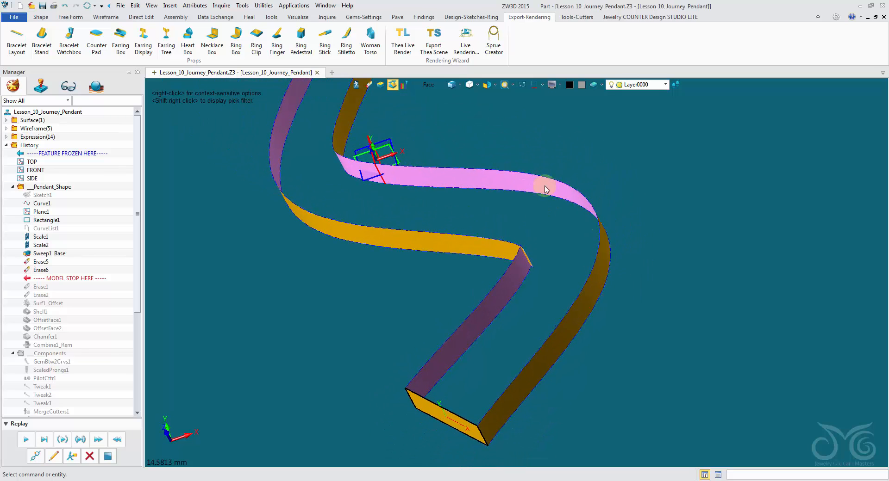
- Create curves from both long edges of the self-crossing inner side wall and erase that wall face
{"action": "left_click", "coordinate": [106, 17]}
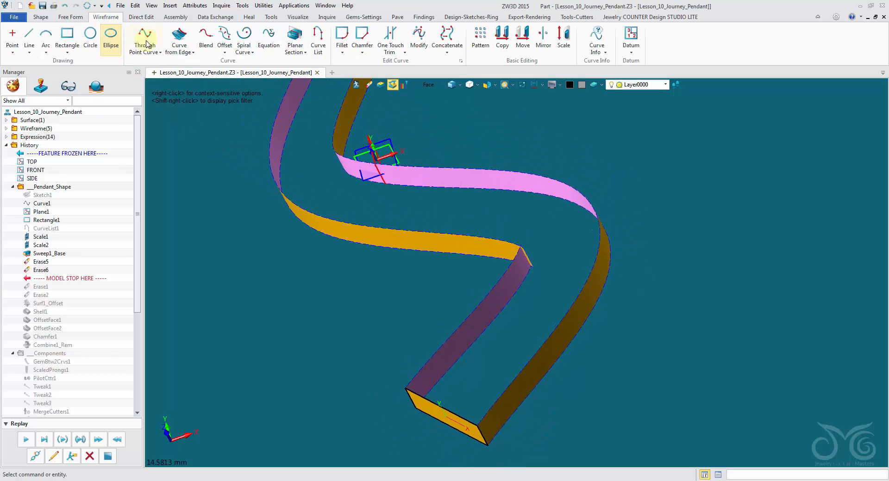
{"action": "left_click", "coordinate": [179, 37]}
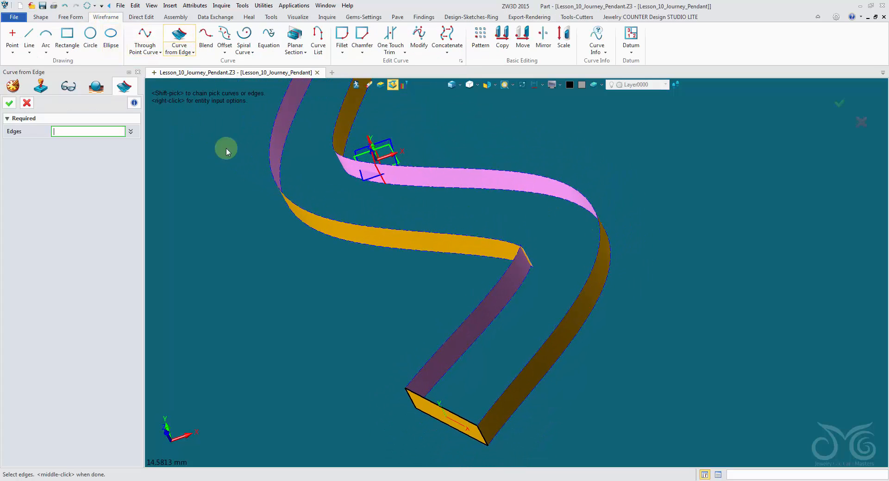
{"action": "left_click", "coordinate": [466, 239]}
{"action": "left_click", "coordinate": [462, 252]}
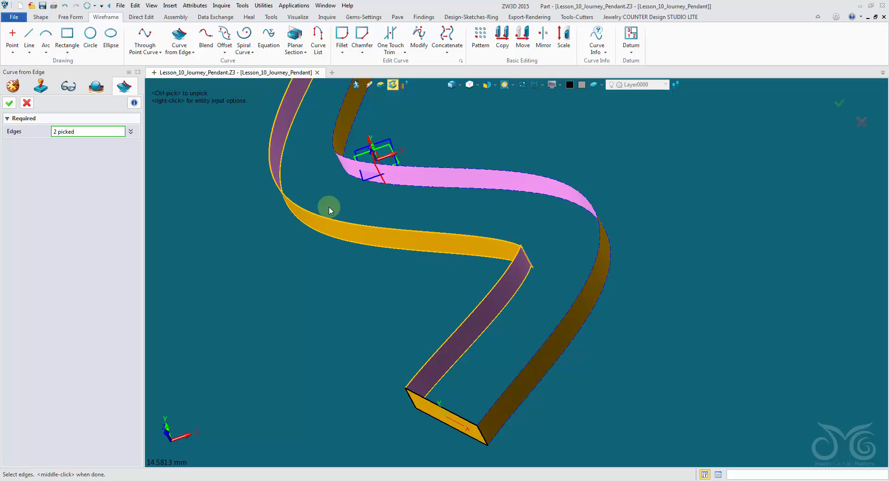
{"action": "left_click", "coordinate": [9, 103]}
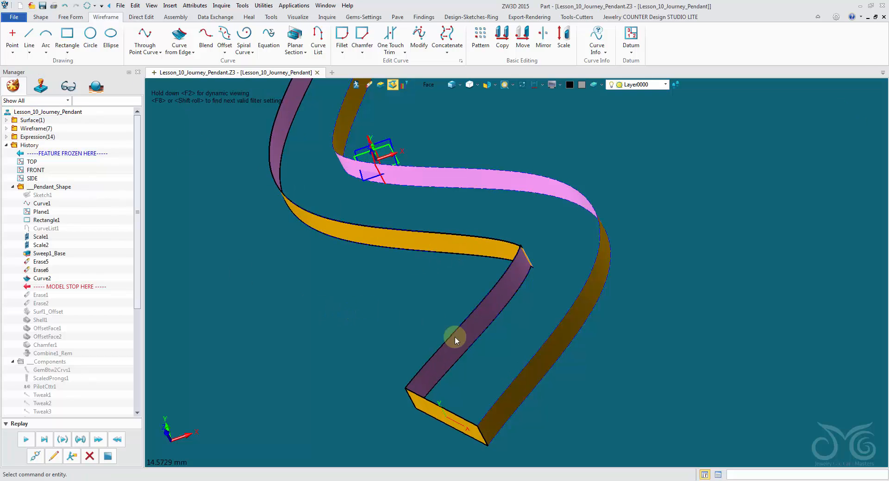
{"action": "right_click", "coordinate": [506, 291]}
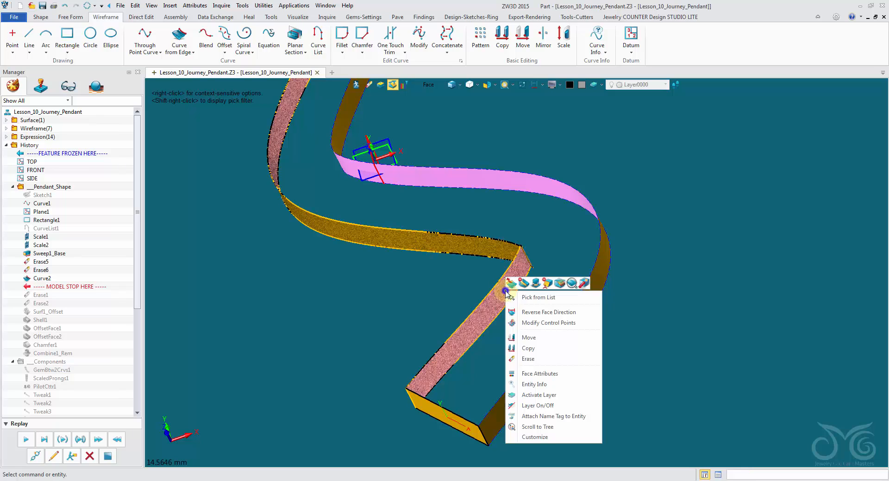
{"action": "left_click", "coordinate": [548, 359]}
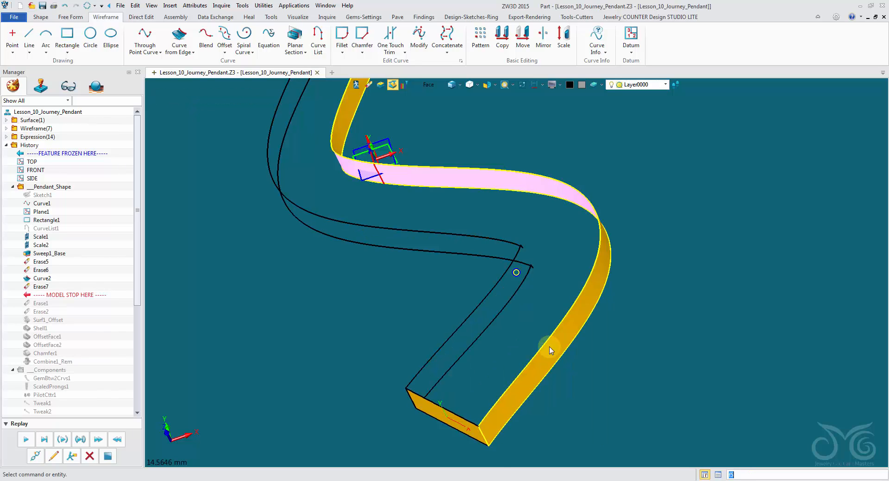
- Blend the first looped edge curve across its crossing at the lower bend with tangent ends, short keepside at the end point, and both sides trimmed
{"action": "scroll", "coordinate": [544, 319], "scroll_direction": "up", "scroll_amount": 6}
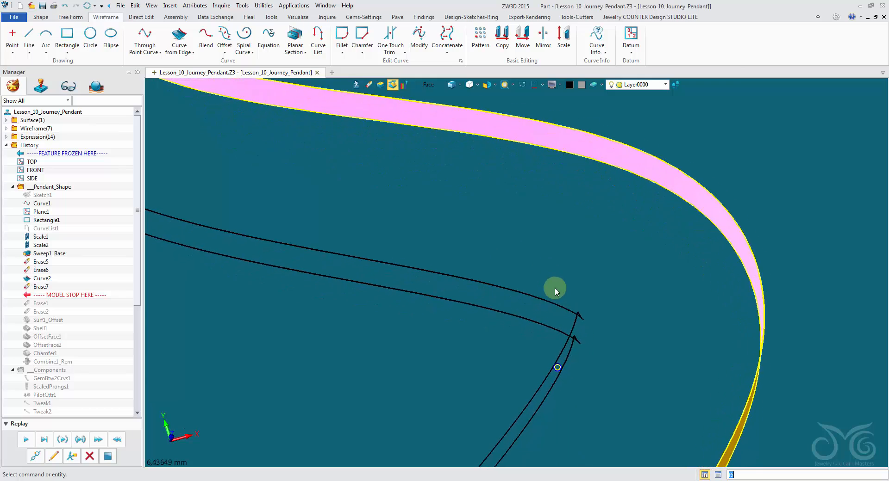
{"action": "scroll", "coordinate": [560, 308], "scroll_direction": "up", "scroll_amount": 3}
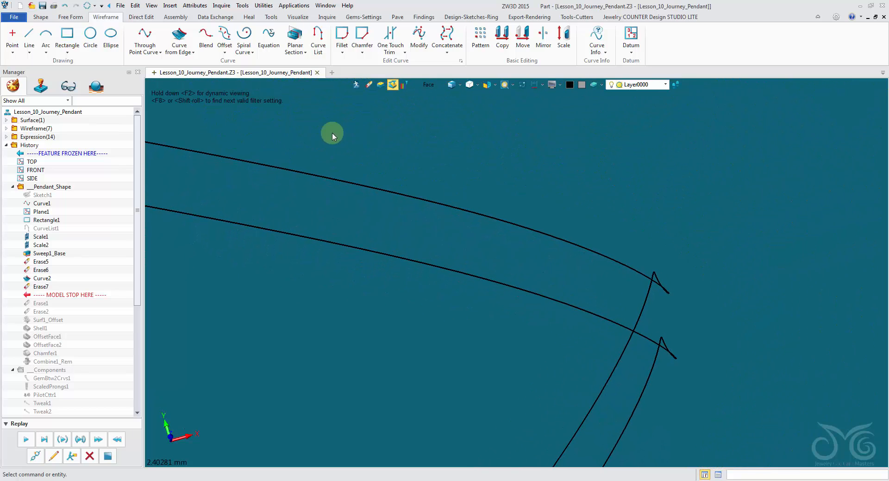
{"action": "left_click", "coordinate": [206, 37]}
{"action": "scroll", "coordinate": [538, 209], "scroll_direction": "up", "scroll_amount": 4}
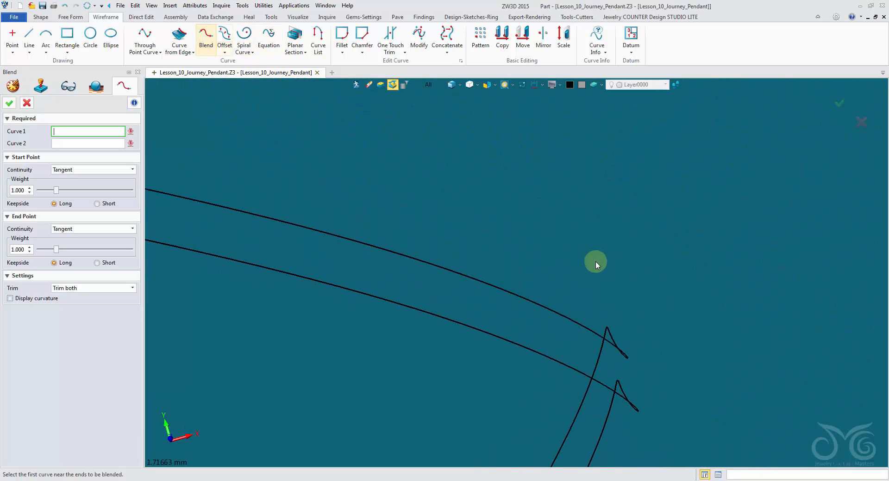
{"action": "left_click", "coordinate": [593, 288]}
{"action": "left_click", "coordinate": [610, 316]}
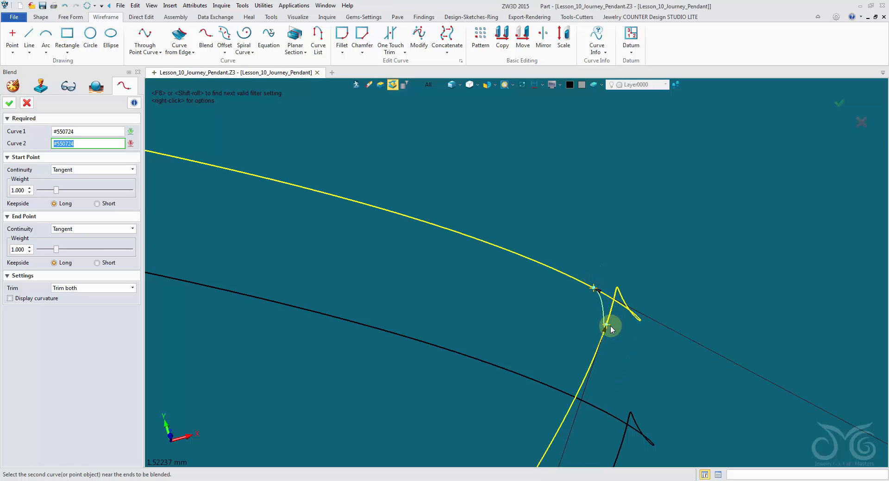
{"action": "scroll", "coordinate": [611, 318], "scroll_direction": "up", "scroll_amount": 5}
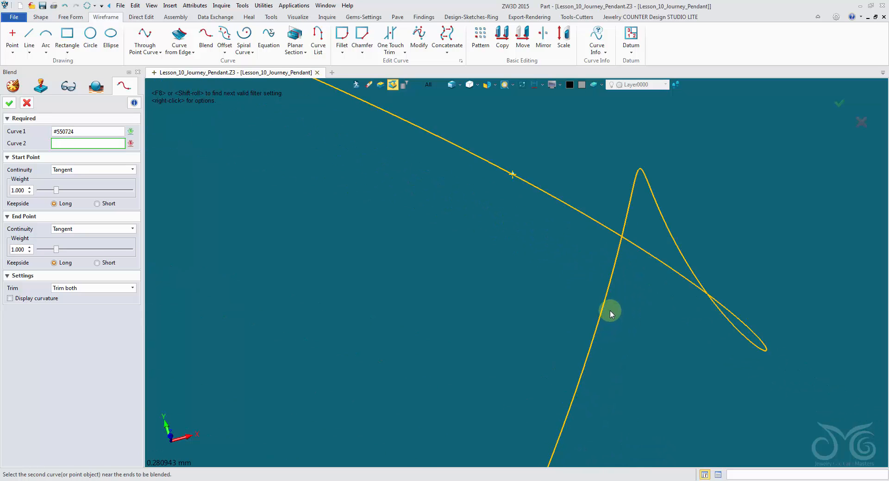
{"action": "left_click", "coordinate": [600, 316]}
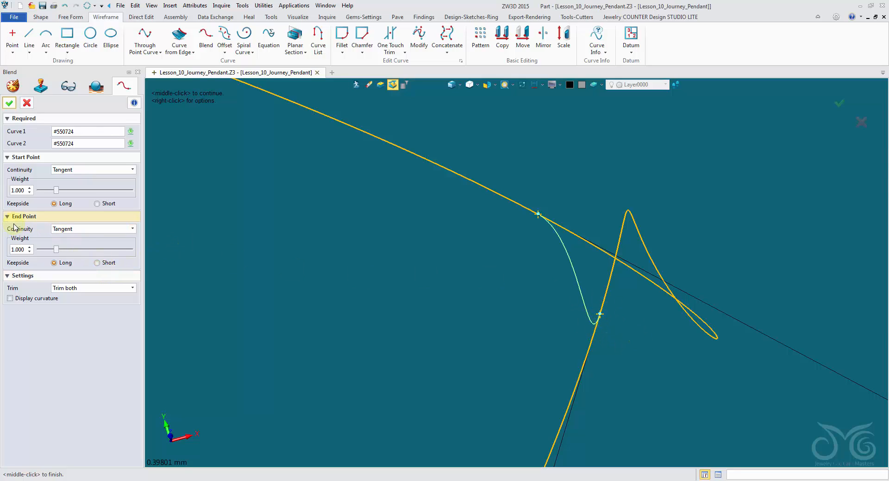
{"action": "left_click", "coordinate": [98, 263]}
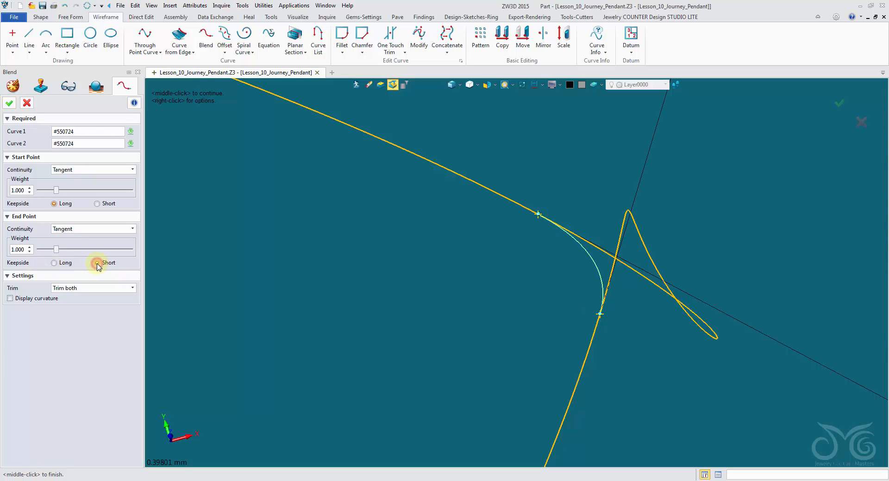
{"action": "left_click", "coordinate": [57, 263]}
{"action": "left_click", "coordinate": [98, 263]}
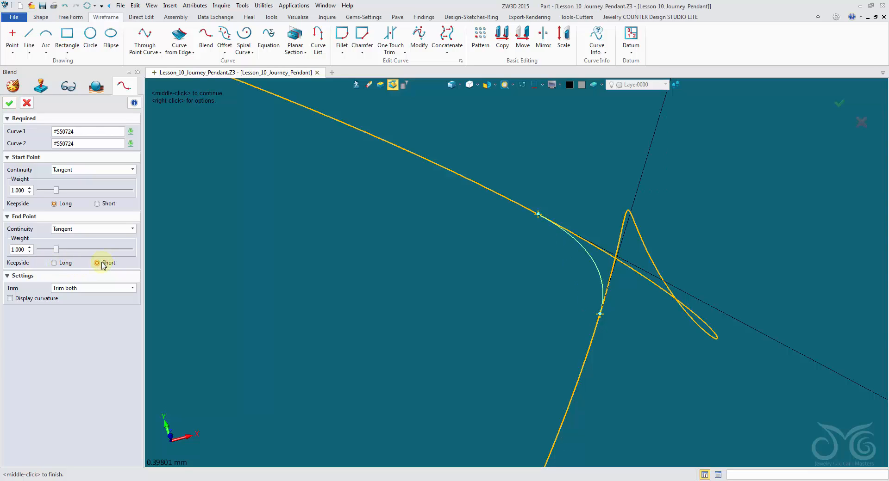
{"action": "scroll", "coordinate": [279, 277], "scroll_direction": "down", "scroll_amount": 2}
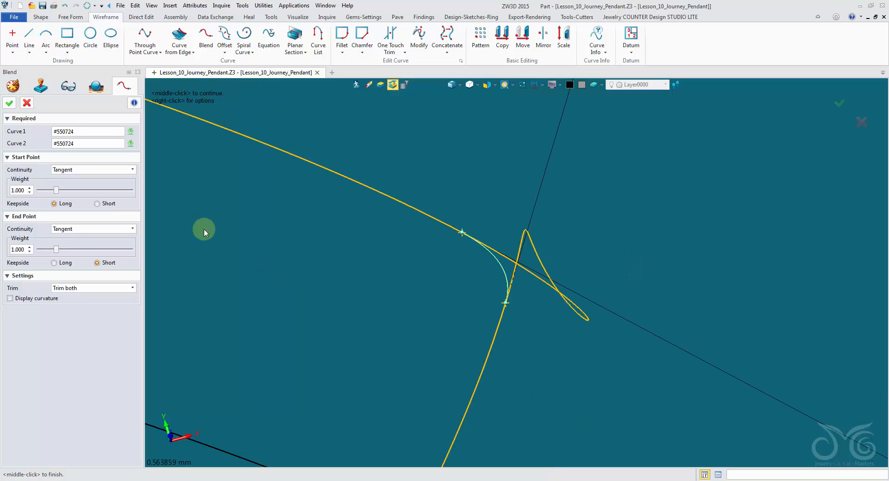
{"action": "left_click", "coordinate": [11, 103]}
- Blend the second looped edge curve across its crossing with tangent continuity, short keepside at the end point and both sides trimmed
{"action": "scroll", "coordinate": [385, 348], "scroll_direction": "down", "scroll_amount": 3}
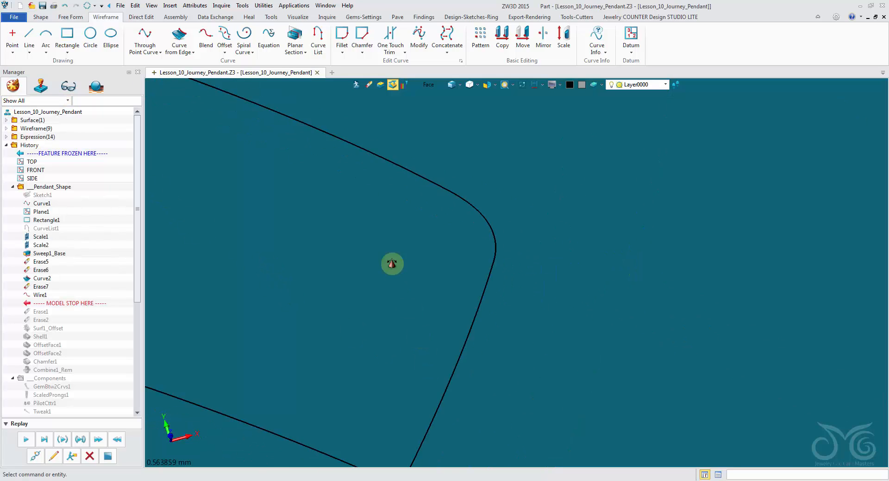
{"action": "scroll", "coordinate": [491, 303], "scroll_direction": "up", "scroll_amount": 4}
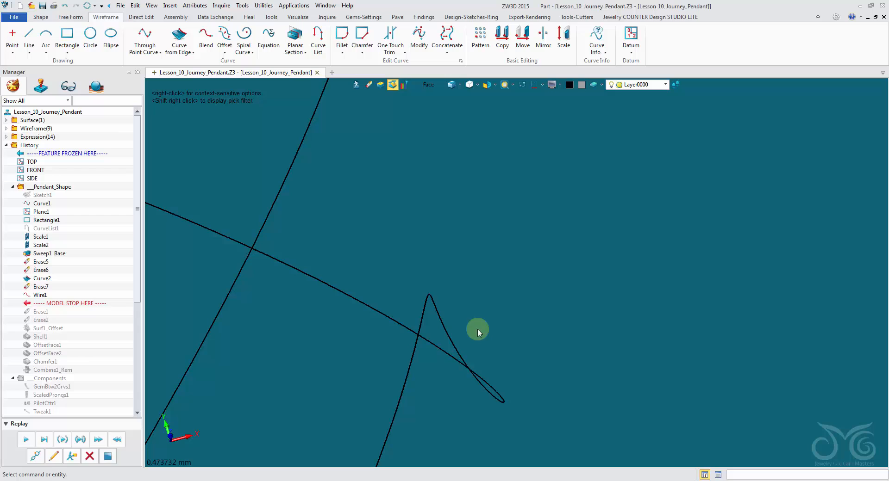
{"action": "middle_click", "coordinate": [471, 260]}
{"action": "left_click", "coordinate": [394, 319]}
{"action": "left_click", "coordinate": [407, 367]}
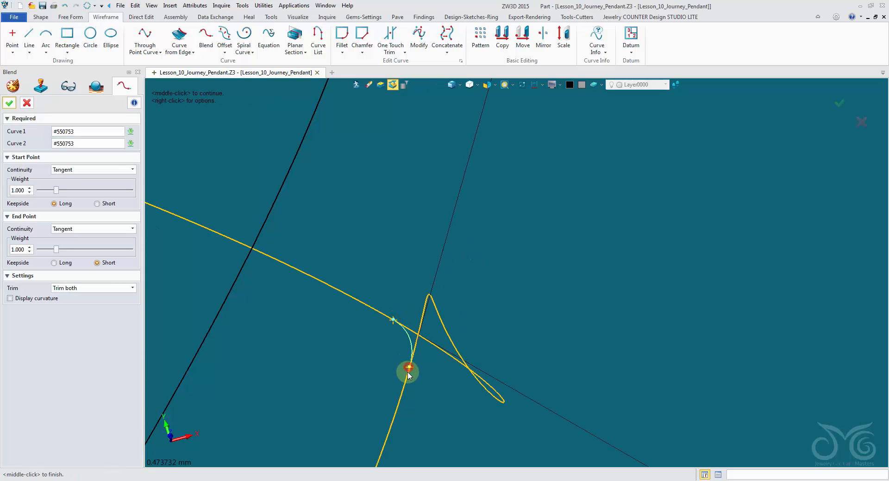
{"action": "scroll", "coordinate": [416, 368], "scroll_direction": "up", "scroll_amount": 6}
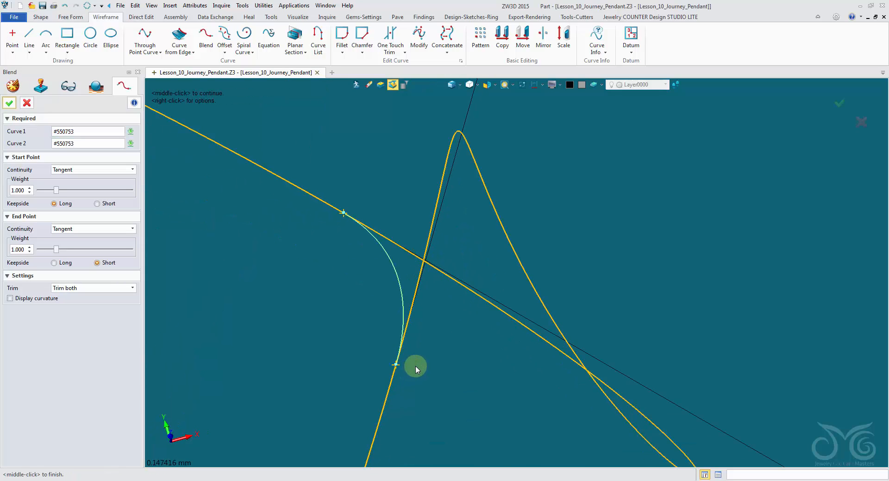
{"action": "left_click", "coordinate": [10, 103]}
- Restrict picking to curves and concatenate the first trimmed edge curve with its blend at the lower bend
{"action": "scroll", "coordinate": [279, 292], "scroll_direction": "down", "scroll_amount": 15}
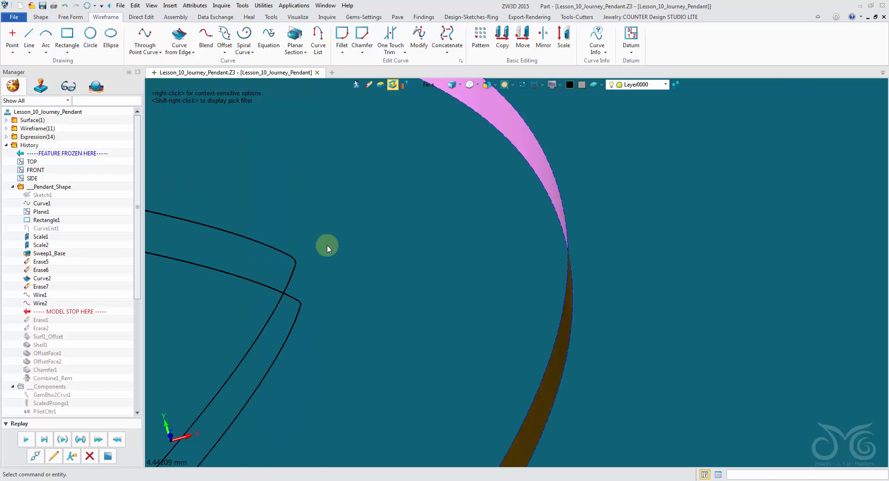
{"action": "left_click", "coordinate": [422, 85]}
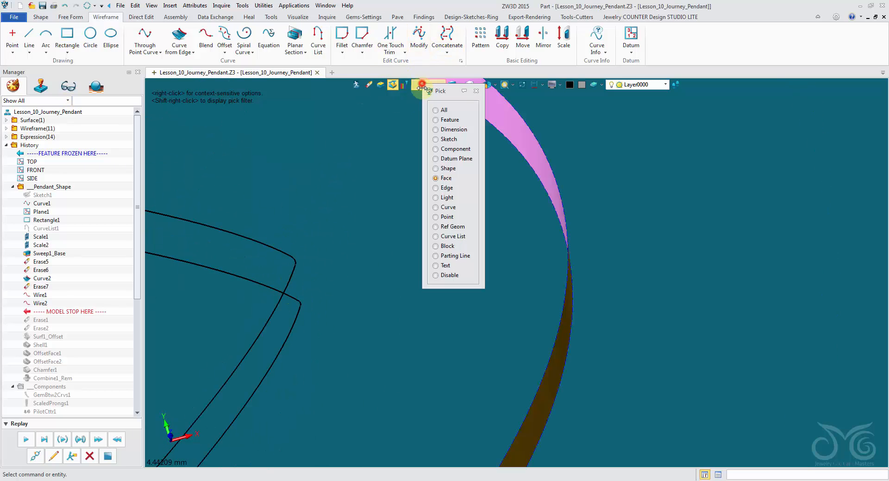
{"action": "left_click", "coordinate": [444, 207]}
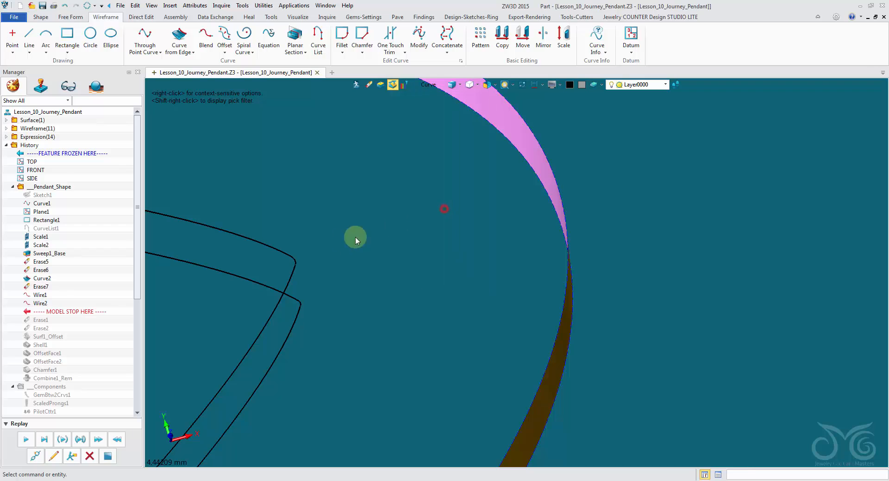
{"action": "left_click", "coordinate": [446, 37]}
{"action": "left_click", "coordinate": [296, 260]}
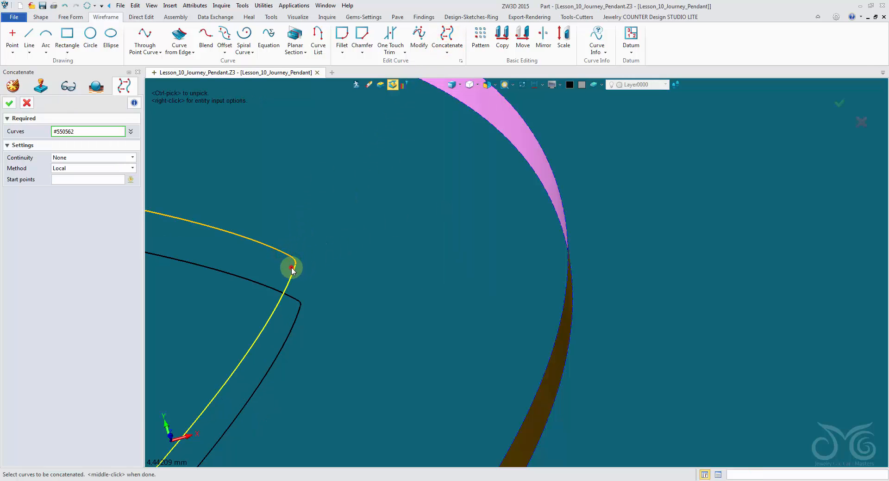
{"action": "middle_click", "coordinate": [324, 233]}
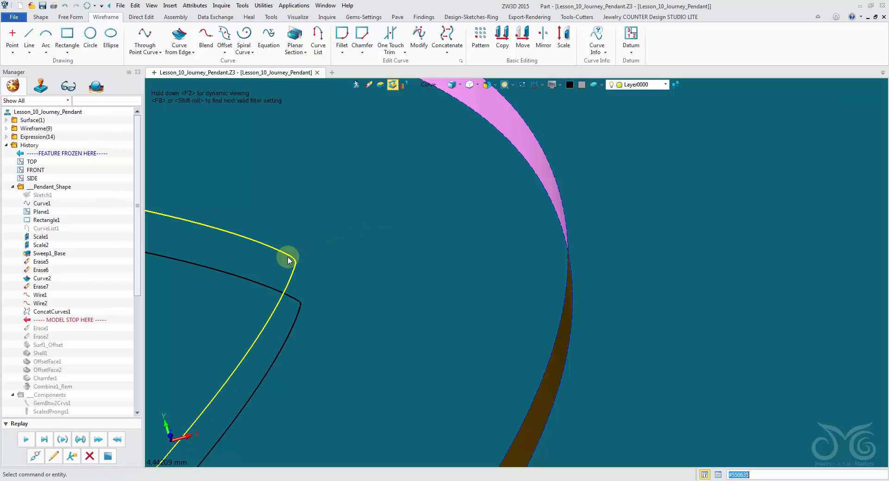
- Concatenate the pieces of the second trimmed edge curve and its blend into one curve
{"action": "middle_click", "coordinate": [341, 230]}
{"action": "scroll", "coordinate": [300, 309], "scroll_direction": "up", "scroll_amount": 4}
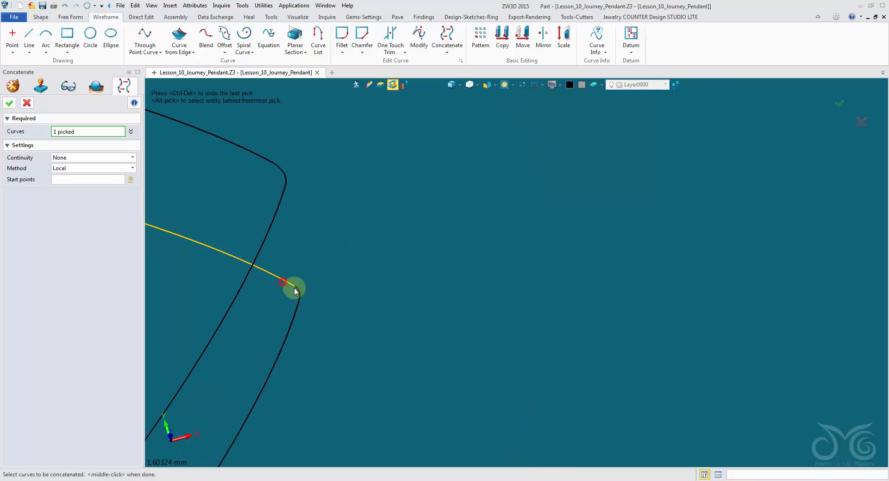
{"action": "left_click", "coordinate": [294, 288]}
{"action": "left_click", "coordinate": [9, 104]}
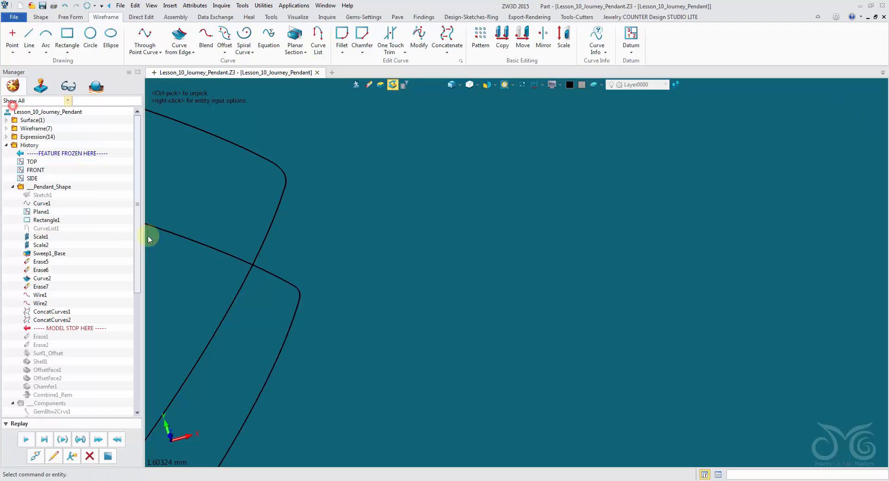
- Rebuild the front face with a sewn N-sided patch bounded by the outer wall's edge, both end-cap edges and the repaired inner curve
{"action": "scroll", "coordinate": [369, 273], "scroll_direction": "down", "scroll_amount": 7}
{"action": "middle_click_drag", "start_coordinate": [374, 272], "coordinate": [421, 325]}
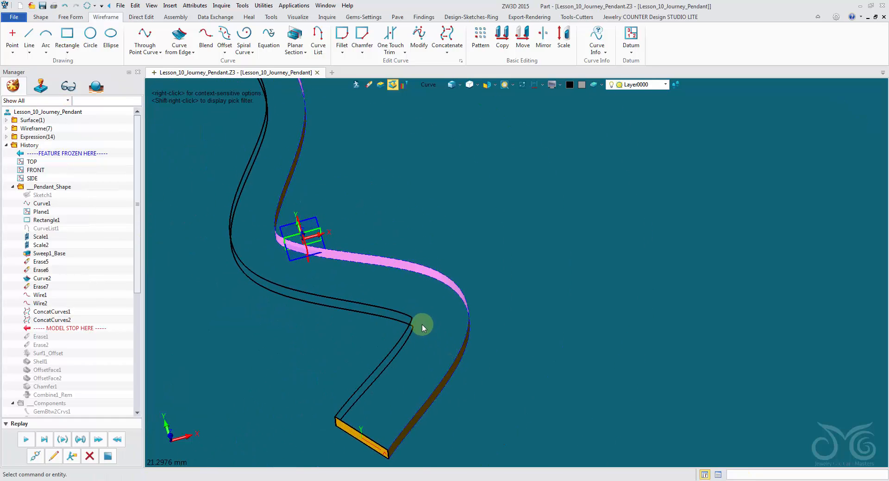
{"action": "scroll", "coordinate": [421, 324], "scroll_direction": "down", "scroll_amount": 3}
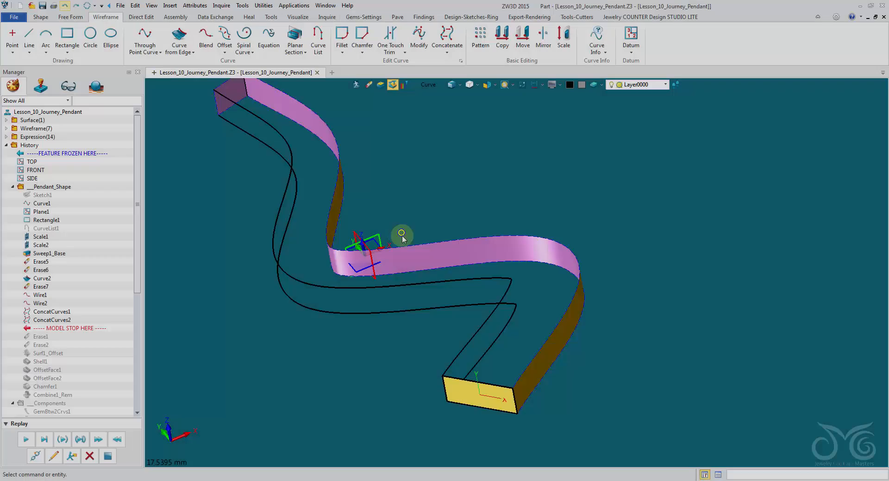
{"action": "scroll", "coordinate": [403, 237], "scroll_direction": "up", "scroll_amount": 2}
{"action": "right_click_drag", "start_coordinate": [404, 236], "coordinate": [411, 290]}
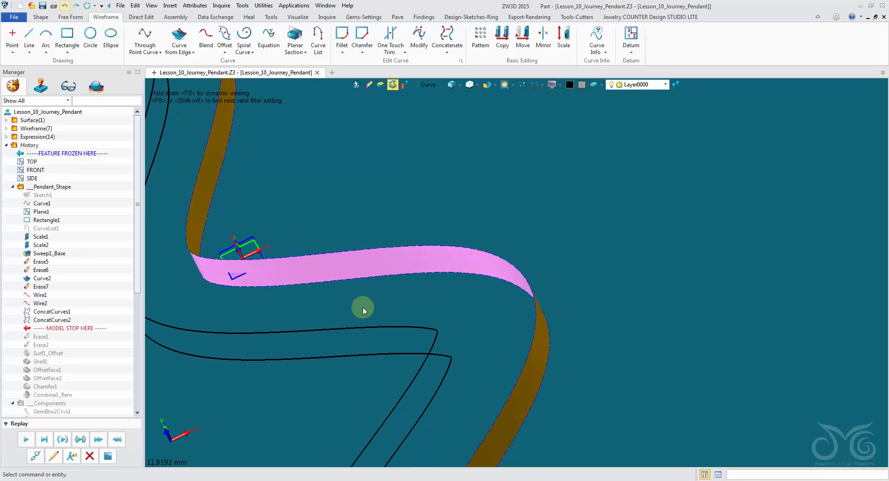
{"action": "right_click_drag", "start_coordinate": [362, 307], "coordinate": [388, 262]}
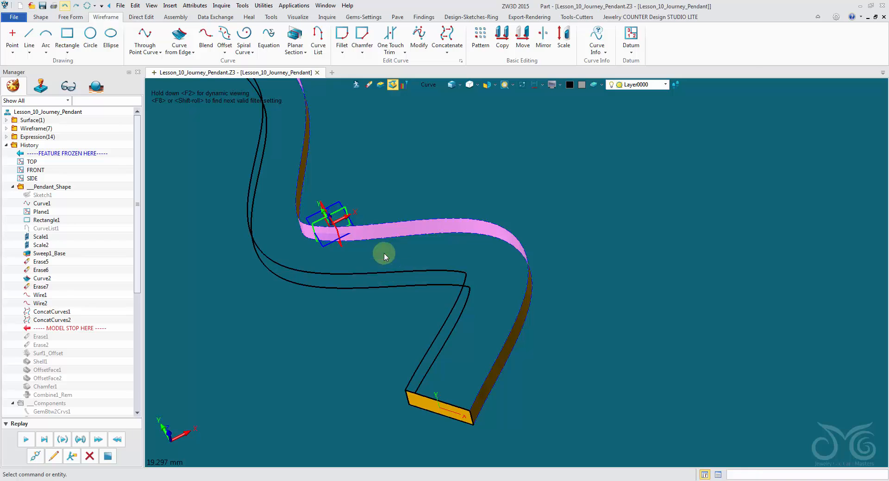
{"action": "left_click", "coordinate": [72, 17]}
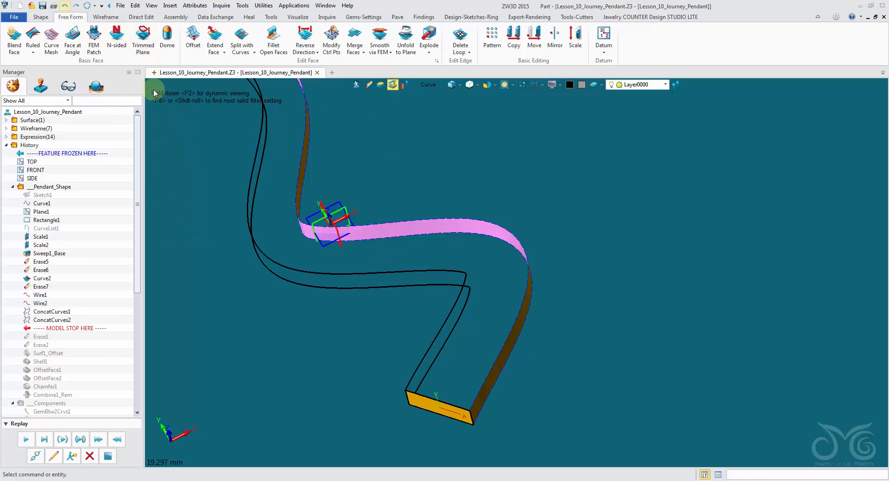
{"action": "left_click", "coordinate": [118, 44]}
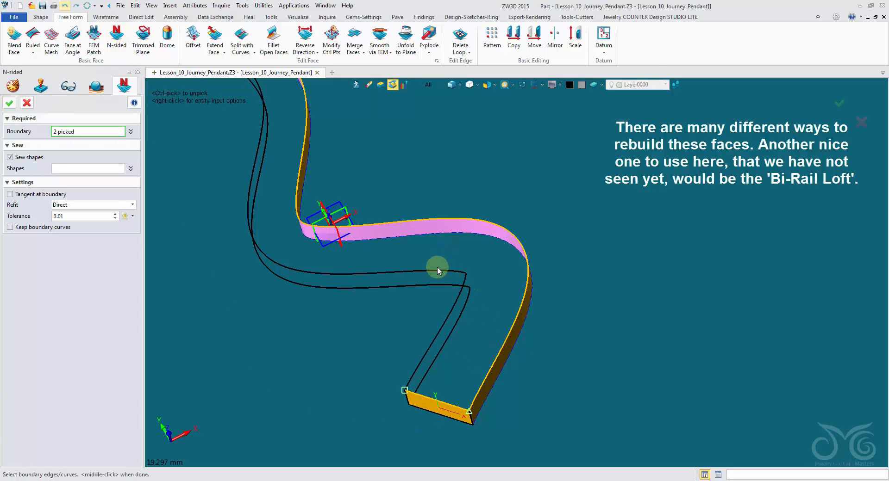
{"action": "right_click_drag", "start_coordinate": [428, 265], "coordinate": [423, 253]}
{"action": "scroll", "coordinate": [416, 243], "scroll_direction": "down", "scroll_amount": 3}
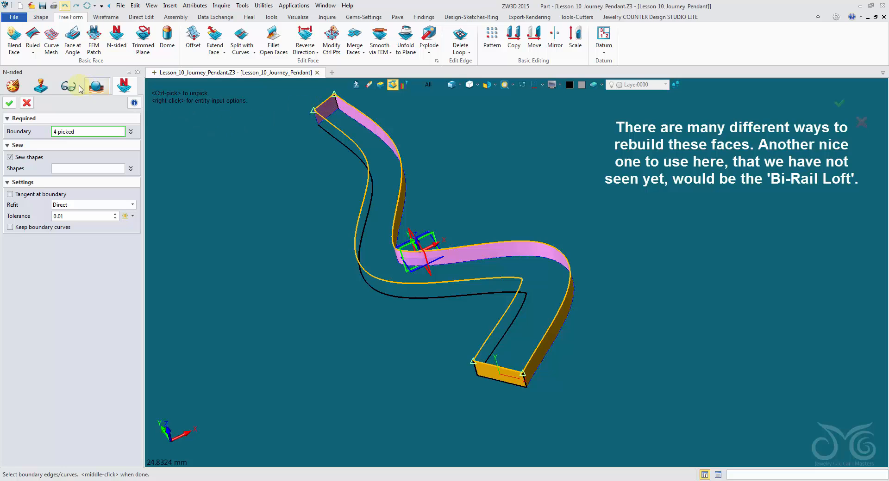
{"action": "left_click", "coordinate": [12, 103]}
- Rebuild the back face with a sewn N-sided patch from the second repaired curve, the outer wall's edge and both end-cap edges
{"action": "scroll", "coordinate": [241, 201], "scroll_direction": "up", "scroll_amount": 5}
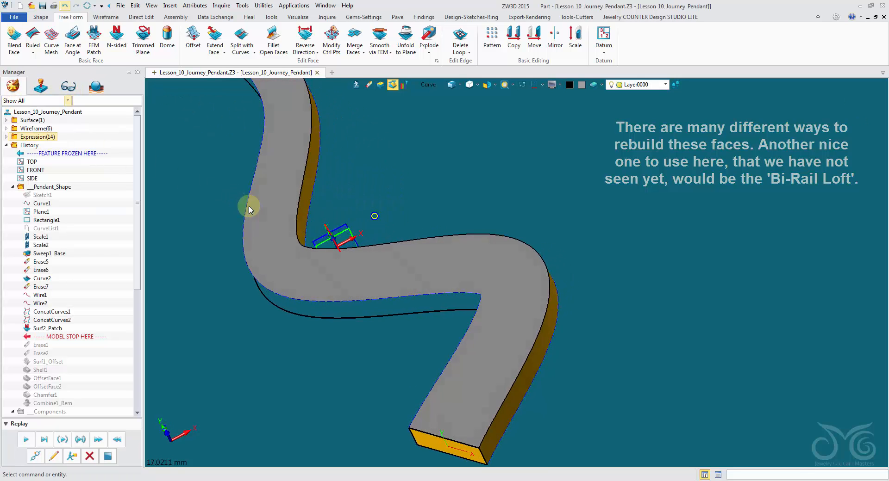
{"action": "mouse_move", "coordinate": [485, 289]}
{"action": "right_mouse_down"}
{"action": "mouse_move", "coordinate": [558, 316]}
{"action": "mouse_move", "coordinate": [572, 311]}
{"action": "mouse_move", "coordinate": [535, 323]}
{"action": "right_mouse_up"}
{"action": "scroll", "coordinate": [558, 316], "scroll_direction": "up", "scroll_amount": 6}
{"action": "scroll", "coordinate": [569, 312], "scroll_direction": "down", "scroll_amount": 5}
{"action": "scroll", "coordinate": [568, 312], "scroll_direction": "down", "scroll_amount": 3}
{"action": "middle_click", "coordinate": [536, 323]}
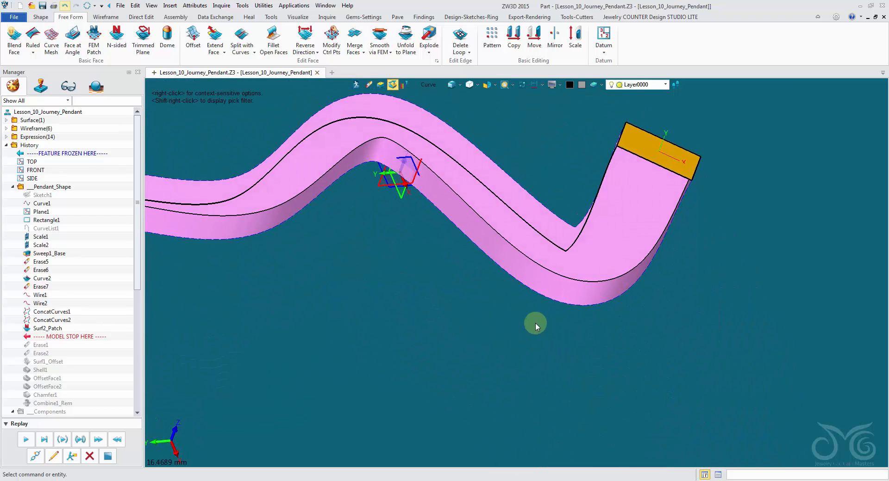
{"action": "left_click", "coordinate": [543, 239]}
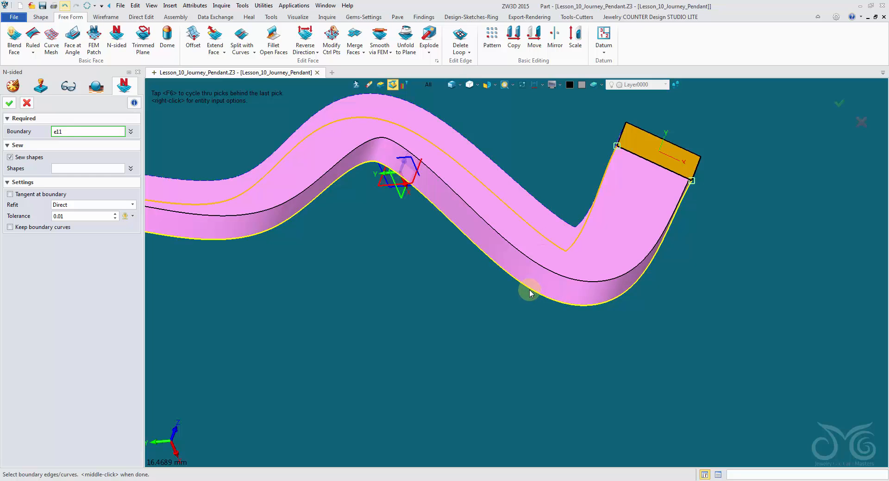
{"action": "left_click", "coordinate": [643, 158]}
{"action": "scroll", "coordinate": [454, 211], "scroll_direction": "down", "scroll_amount": 3}
{"action": "middle_click_drag", "start_coordinate": [376, 212], "coordinate": [454, 212]}
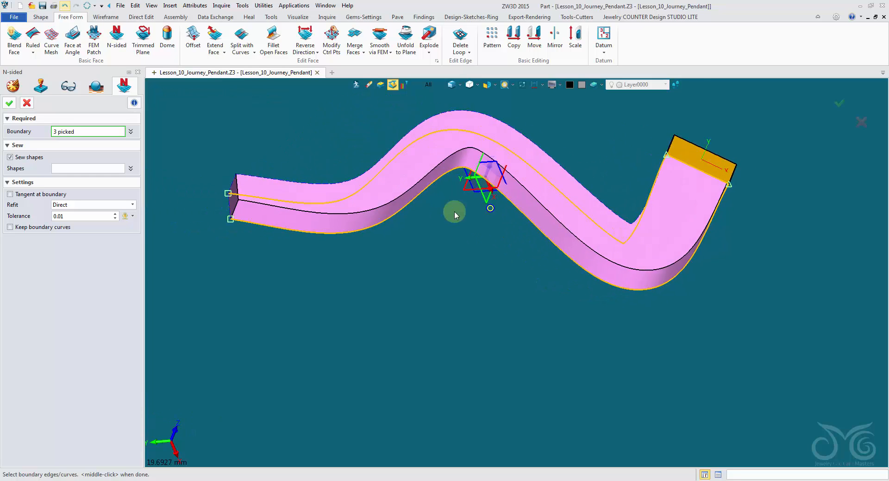
{"action": "middle_click_drag", "start_coordinate": [250, 220], "coordinate": [398, 230]}
{"action": "right_click_drag", "start_coordinate": [420, 237], "coordinate": [412, 227]}
{"action": "scroll", "coordinate": [410, 225], "scroll_direction": "up", "scroll_amount": 4}
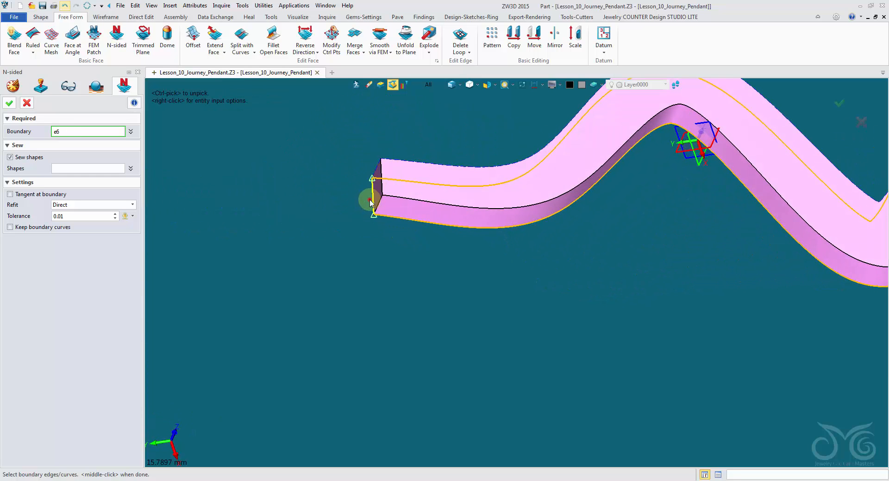
{"action": "left_click", "coordinate": [9, 103]}
{"action": "scroll", "coordinate": [288, 152], "scroll_direction": "down", "scroll_amount": 3}
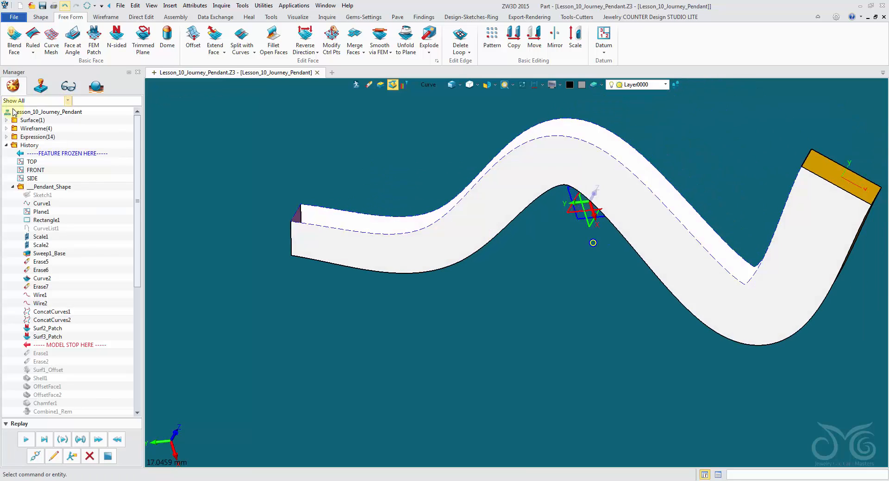
- Close the open inner side wall with a sewn N-sided patch between its two long edges and both end-cap edges
{"action": "right_click_drag", "start_coordinate": [269, 153], "coordinate": [262, 269]}
{"action": "middle_click", "coordinate": [561, 156]}
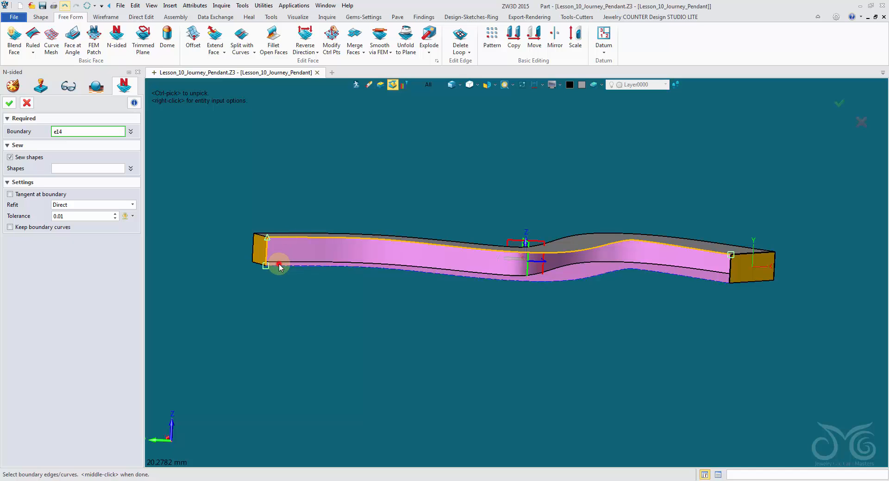
{"action": "left_click", "coordinate": [729, 270]}
{"action": "right_click_drag", "start_coordinate": [319, 199], "coordinate": [315, 229]}
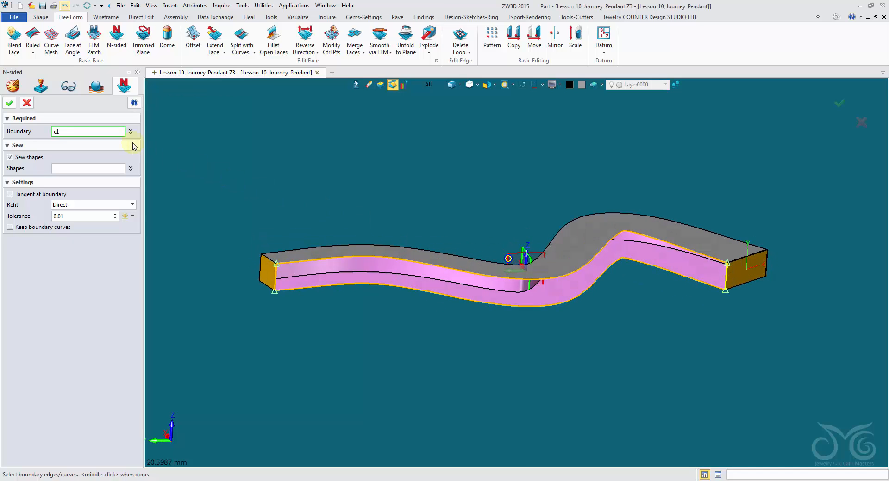
{"action": "left_click", "coordinate": [13, 106]}
- Examine the rebuilt pendant body from several angles, especially the inner wall at the lower bend
{"action": "right_click_drag", "start_coordinate": [269, 180], "coordinate": [376, 207]}
{"action": "scroll", "coordinate": [708, 308], "scroll_direction": "up", "scroll_amount": 3}
{"action": "scroll", "coordinate": [706, 319], "scroll_direction": "up", "scroll_amount": 3}
{"action": "right_click_drag", "start_coordinate": [700, 340], "coordinate": [465, 347]}
{"action": "right_click_drag", "start_coordinate": [533, 421], "coordinate": [473, 308]}
{"action": "scroll", "coordinate": [534, 293], "scroll_direction": "down", "scroll_amount": 3}
{"action": "scroll", "coordinate": [578, 178], "scroll_direction": "down", "scroll_amount": 3}
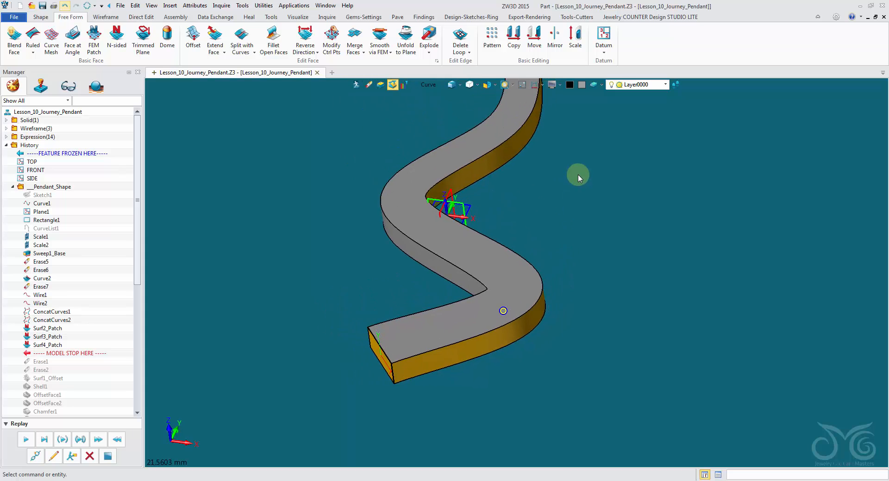
- Restrict picking to shapes and colour the whole rebuilt pendant body orange
{"action": "right_click_drag", "start_coordinate": [578, 180], "coordinate": [426, 89]}
{"action": "left_click", "coordinate": [426, 88]}
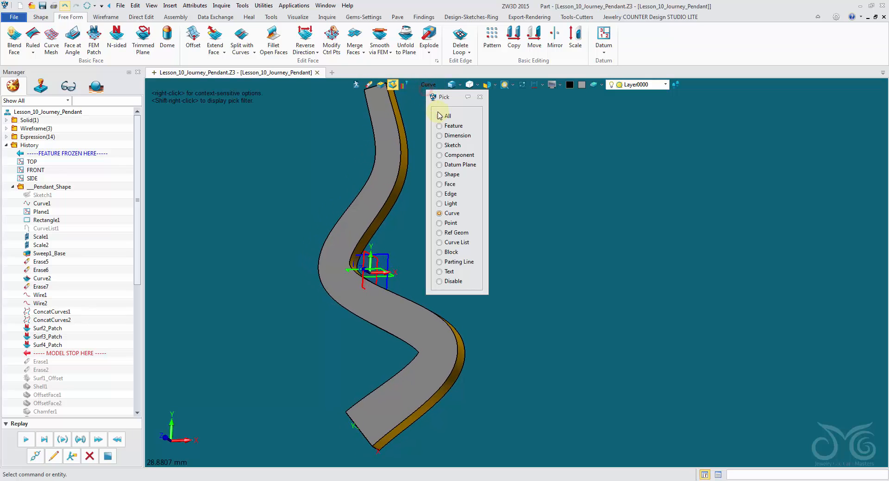
{"action": "left_click", "coordinate": [451, 175]}
{"action": "left_click", "coordinate": [400, 173]}
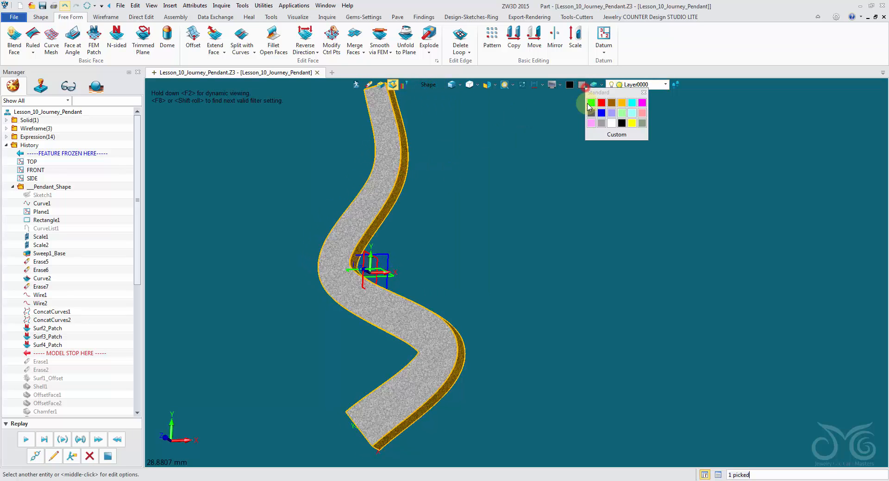
{"action": "left_click", "coordinate": [621, 103]}
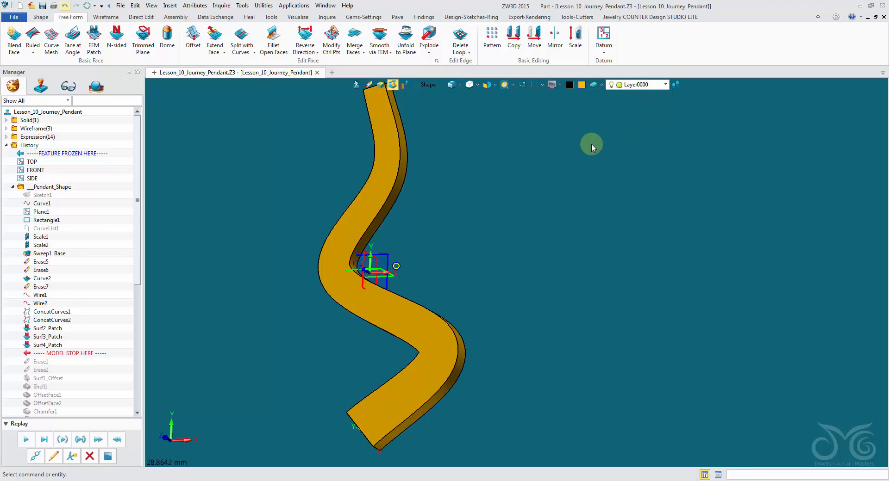